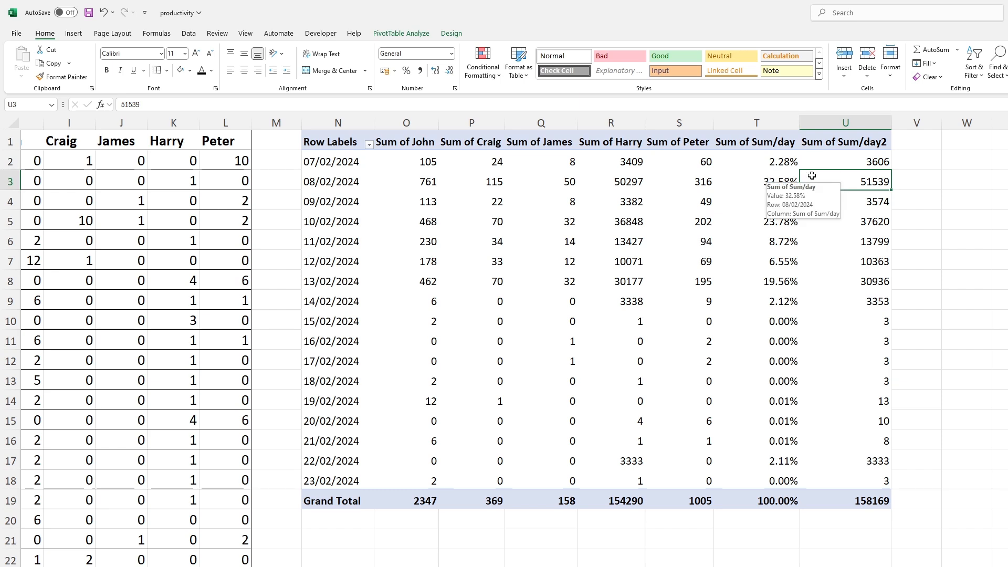
# - Set cell I2 in the source table to 1000 and check the pivot table's 07/02/2024 row
pyautogui.click(1007, 182)
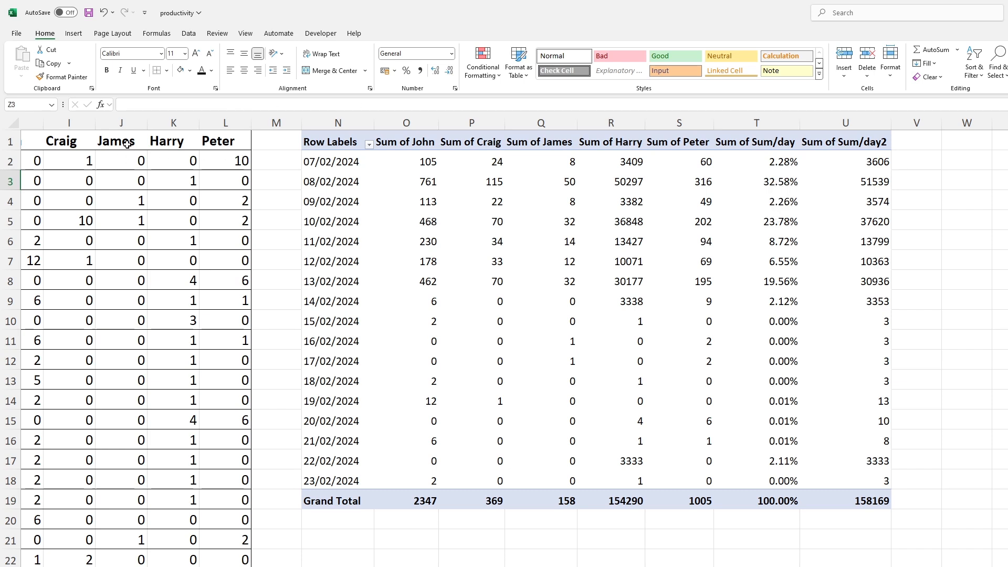
pyautogui.click(73, 159)
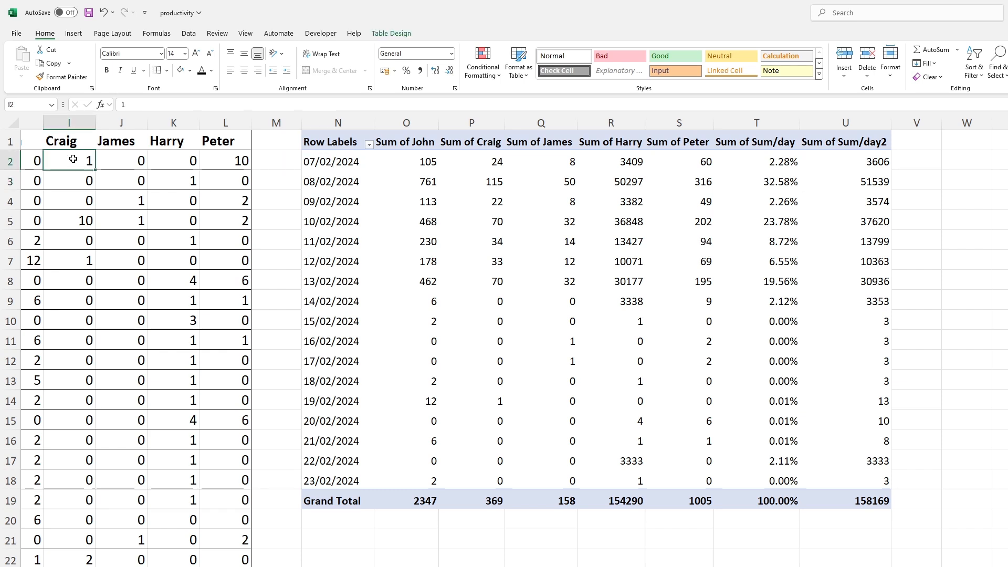
pyautogui.write('1000')
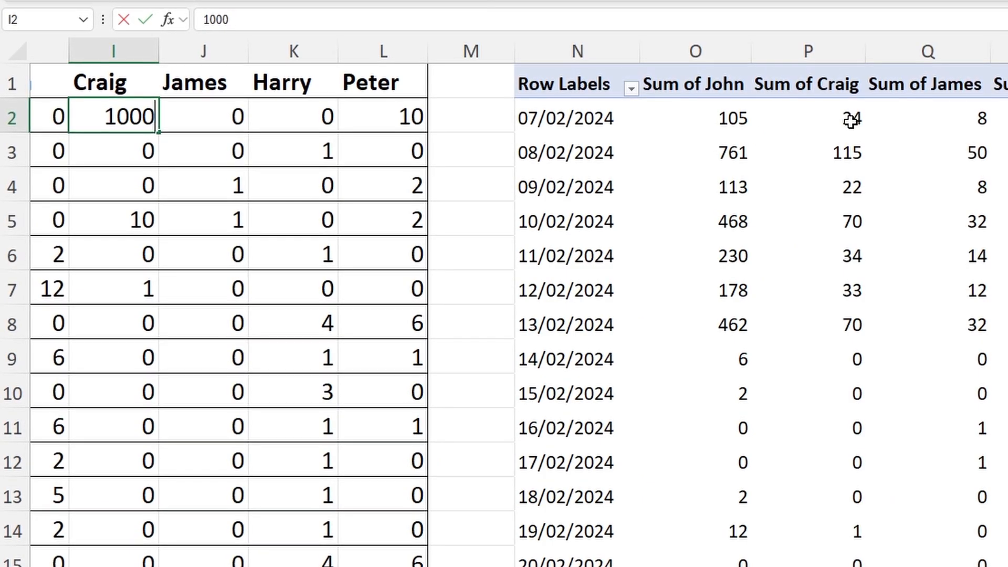
pyautogui.press('Return')
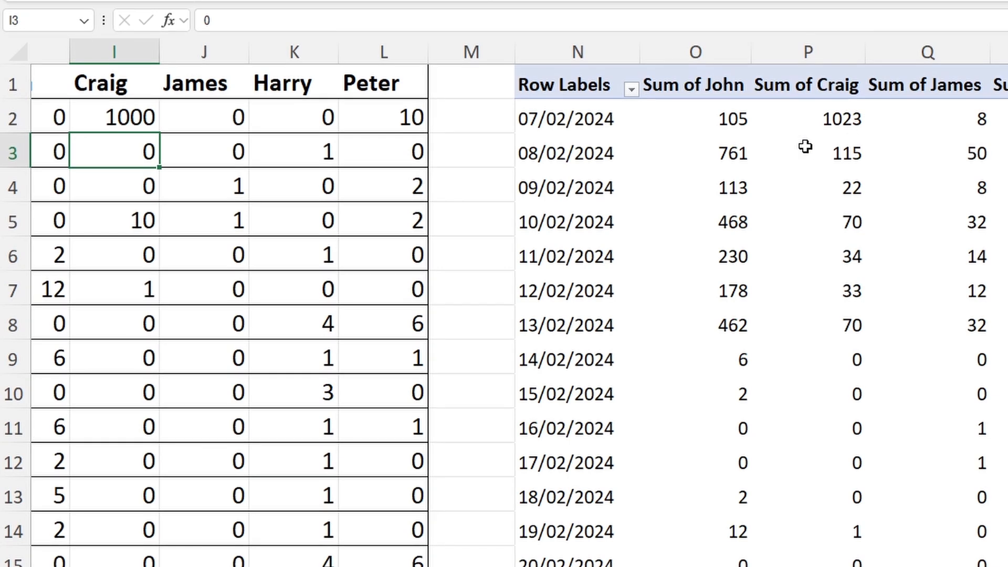
pyautogui.moveTo(827, 139)
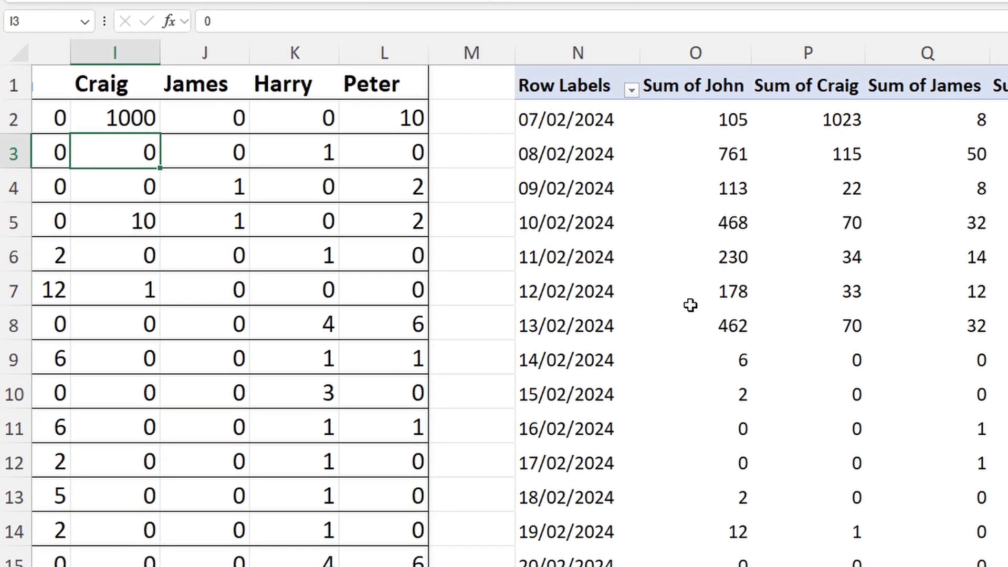
pyautogui.moveTo(739, 176)
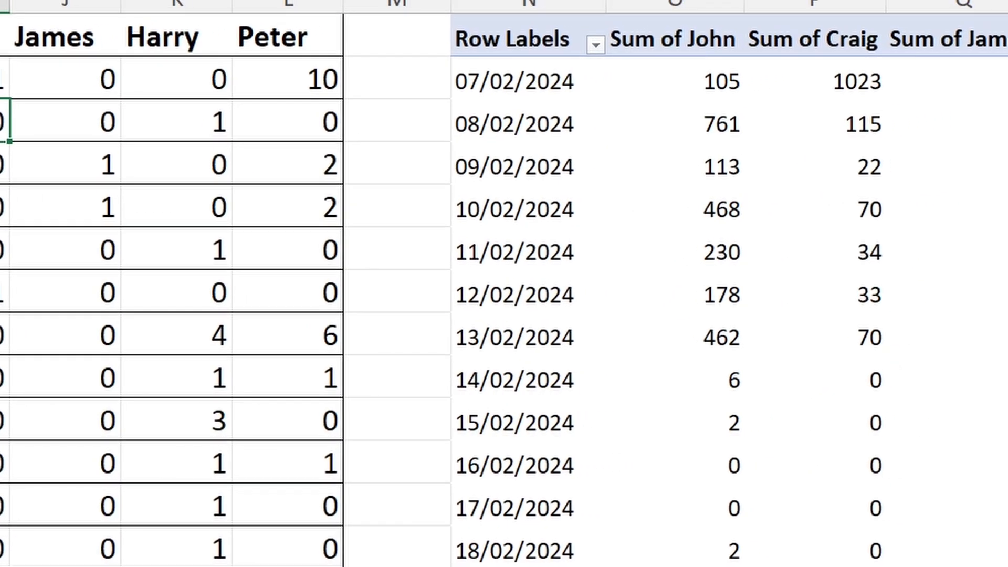
# - Examine the daily records per person in the source table across the February 2024 dates
pyautogui.click(613, 125)
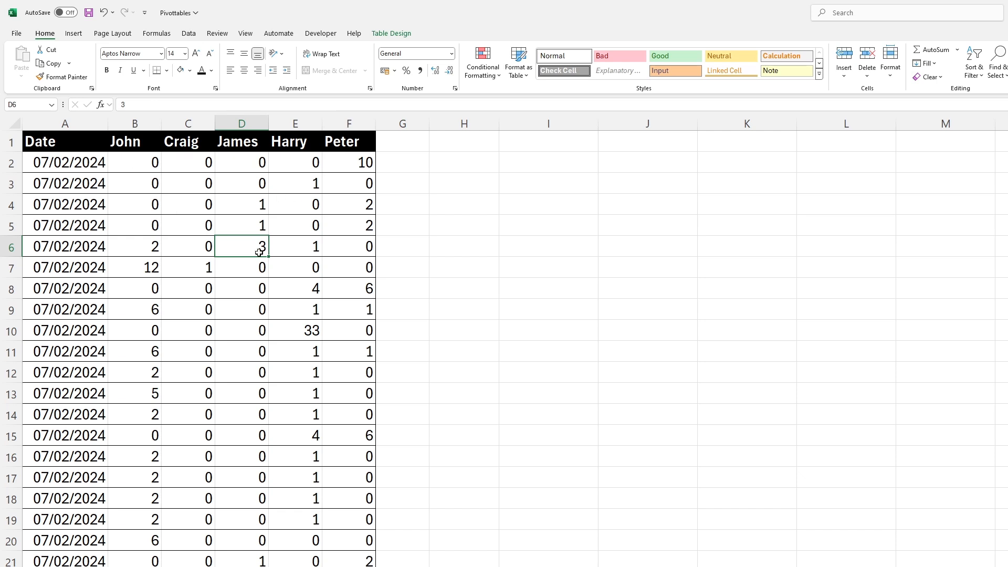
pyautogui.scroll(-7, 115, 426)
pyautogui.scroll(4, 128, 420)
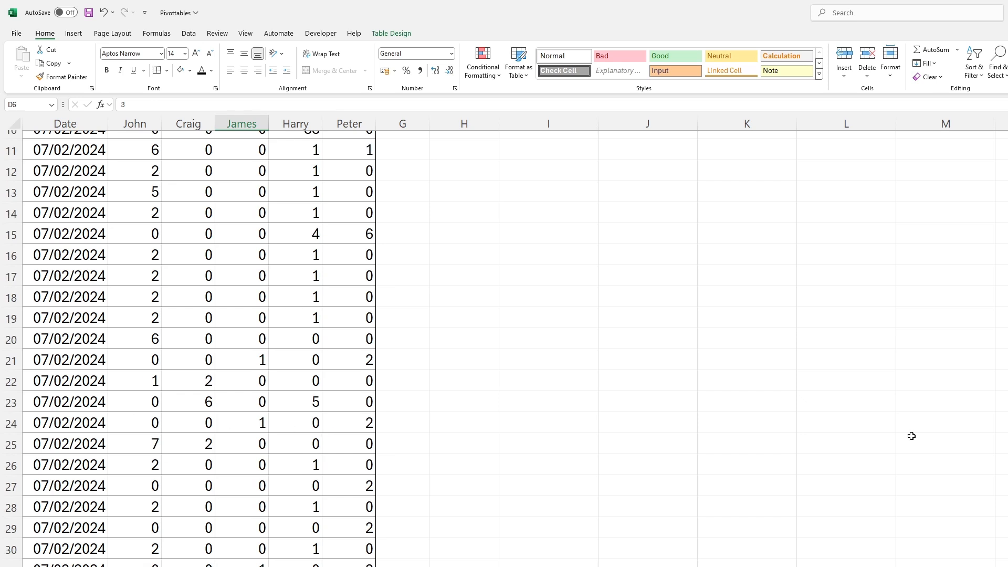
pyautogui.scroll(-20, 199, 347)
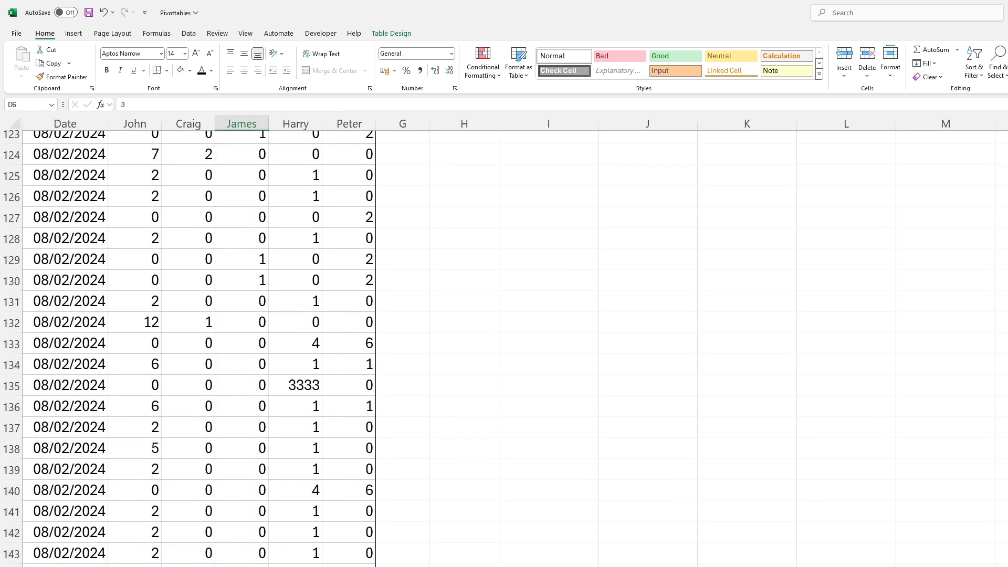
pyautogui.scroll(-20, 199, 347)
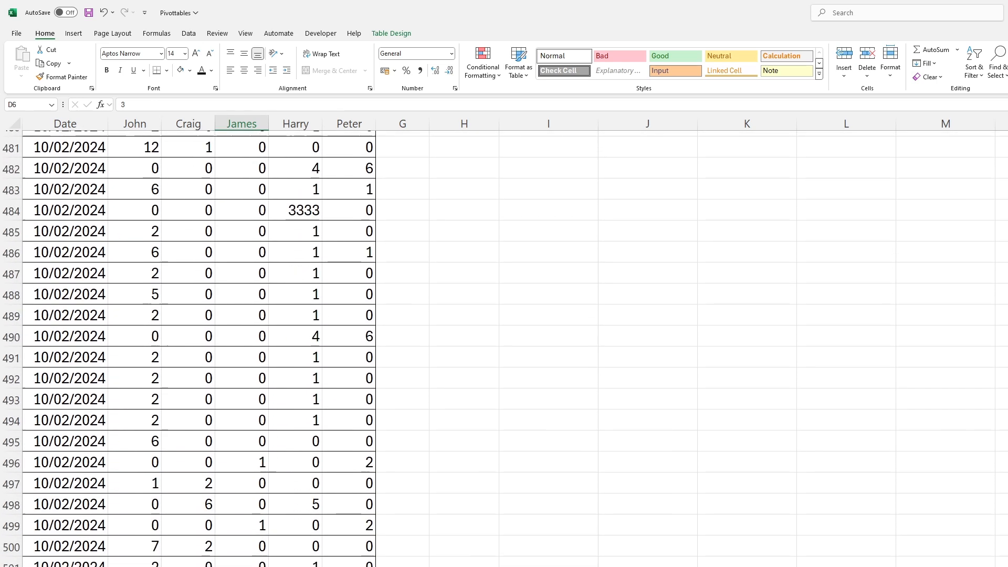
pyautogui.scroll(-15, 199, 347)
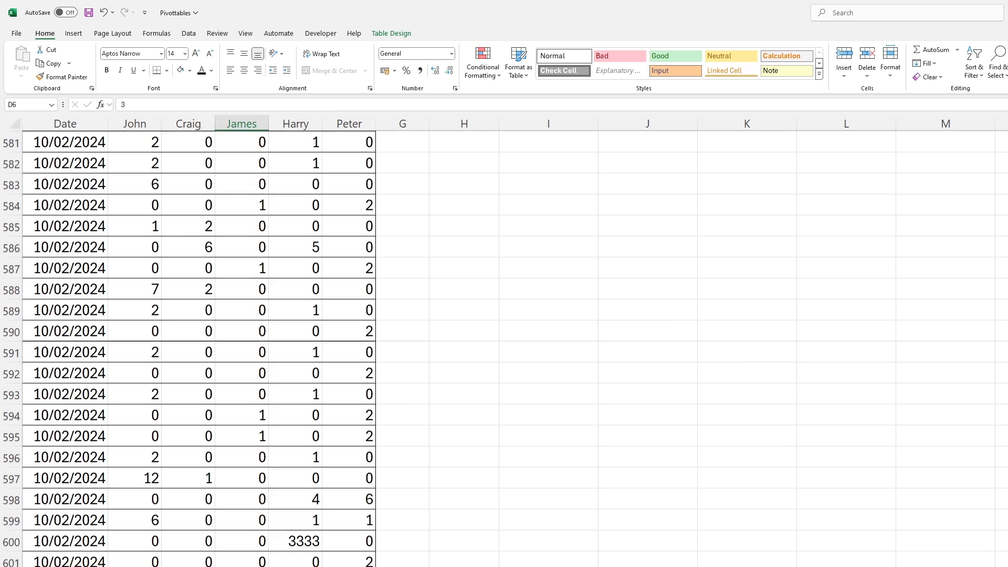
pyautogui.scroll(-12, 199, 346)
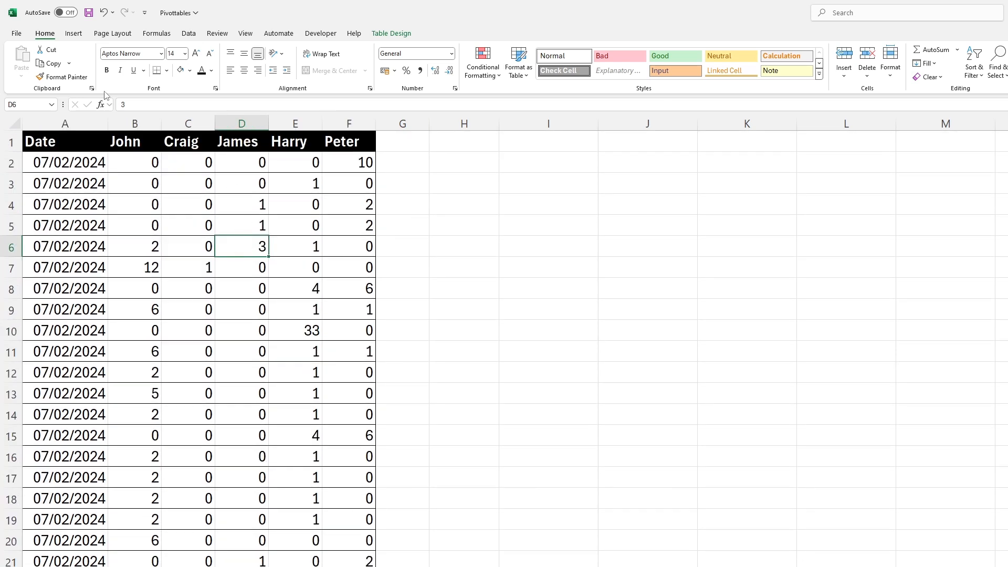
# - Insert a PivotTable from the Sales table on the existing worksheet, placed at Sheet1 cell H1
pyautogui.click(74, 35)
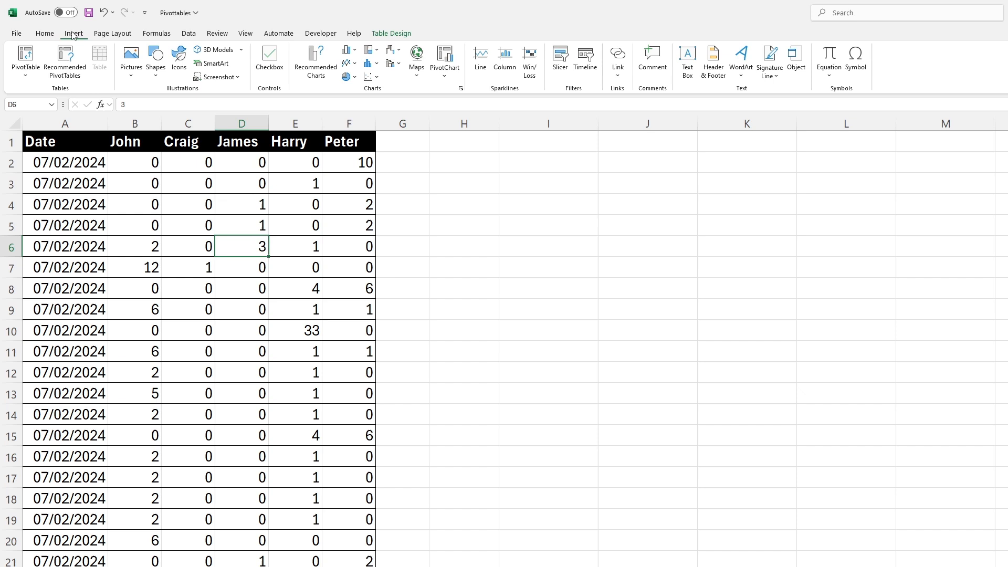
pyautogui.click(15, 76)
pyautogui.click(52, 94)
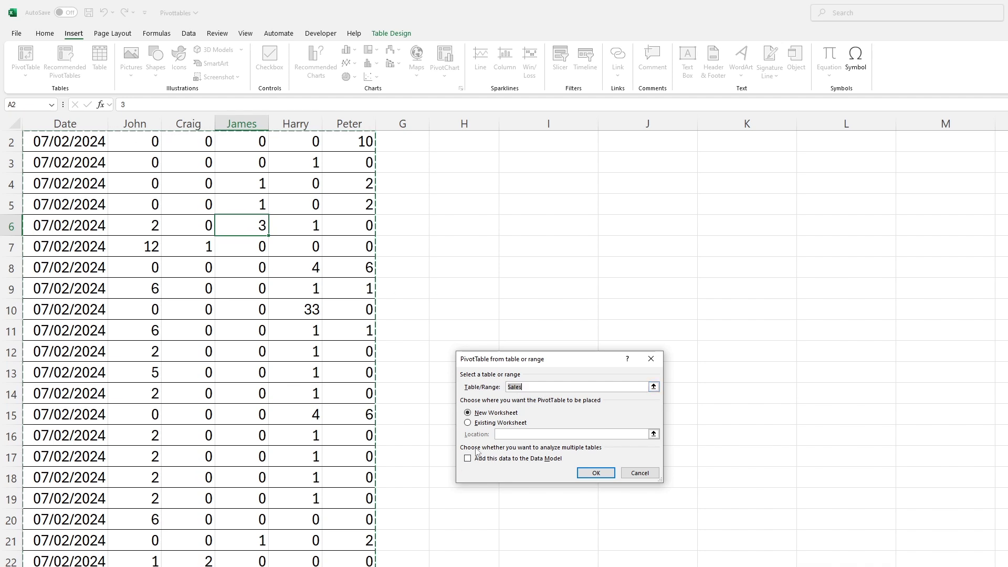
pyautogui.click(468, 423)
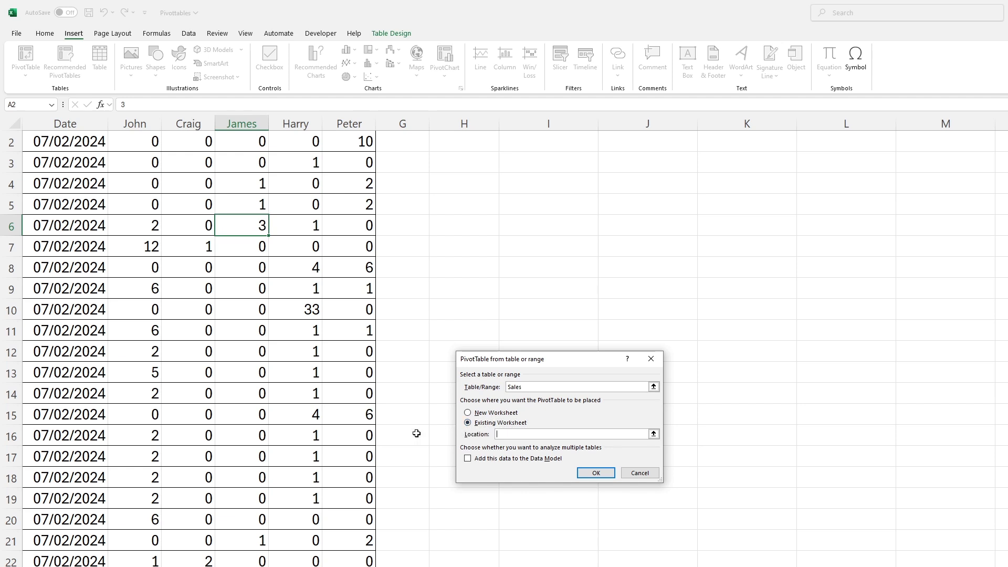
pyautogui.scroll(1, 528, 249)
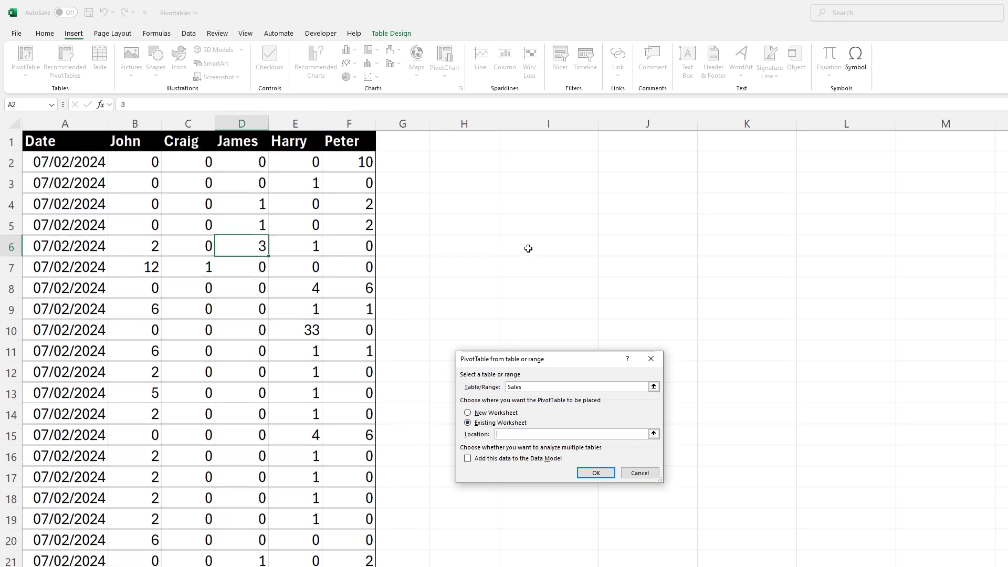
pyautogui.click(468, 144)
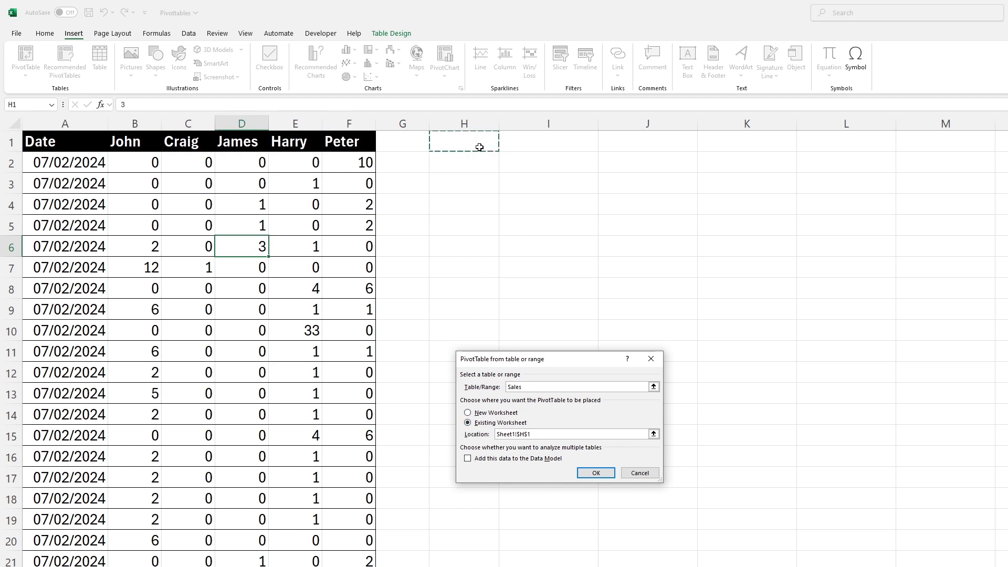
pyautogui.click(596, 473)
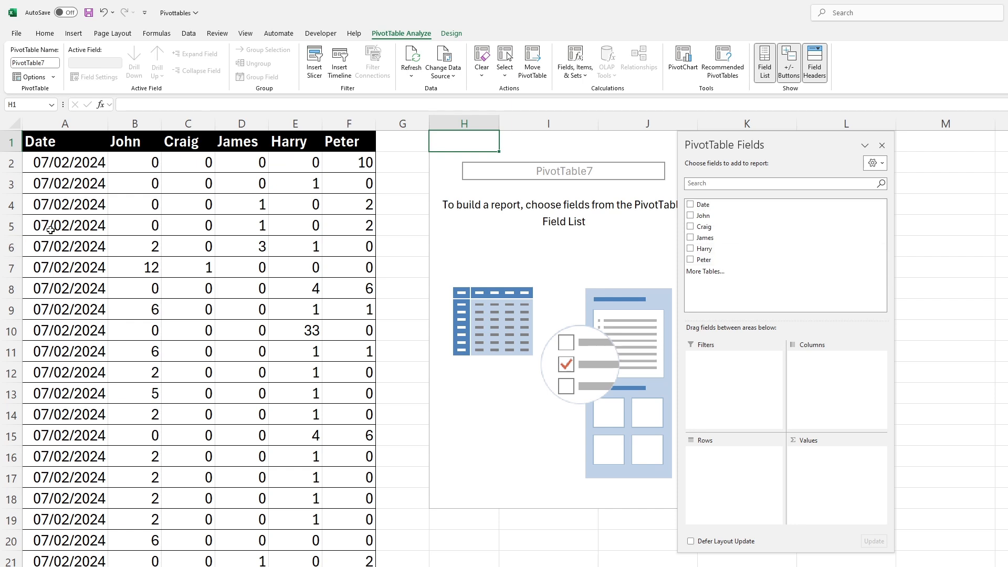
# - Add Date as the PivotTable's rows and all five person fields as summed values, moving the field list clear of the table
pyautogui.moveTo(705, 207); pyautogui.dragTo(740, 455)
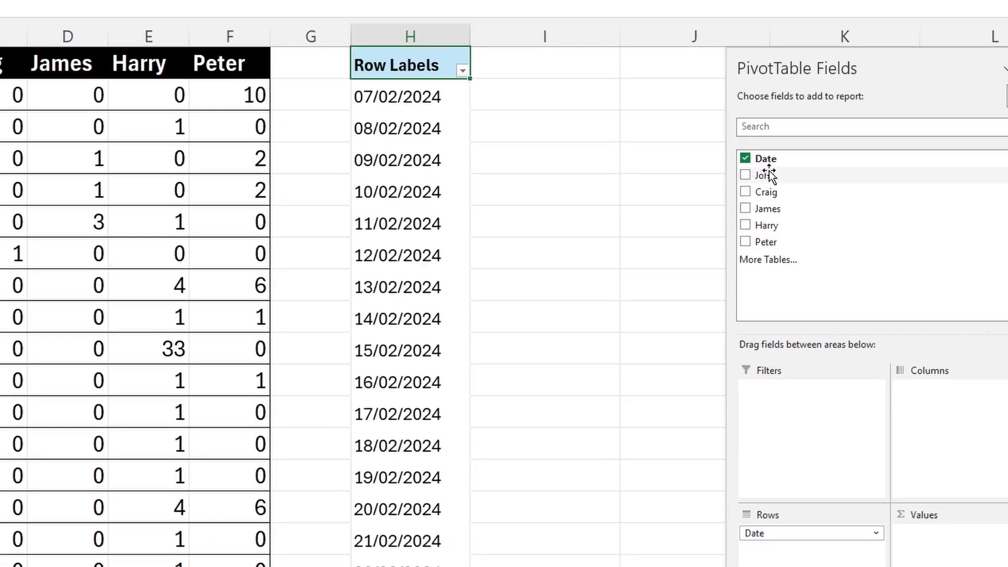
pyautogui.moveTo(820, 184); pyautogui.dragTo(987, 551)
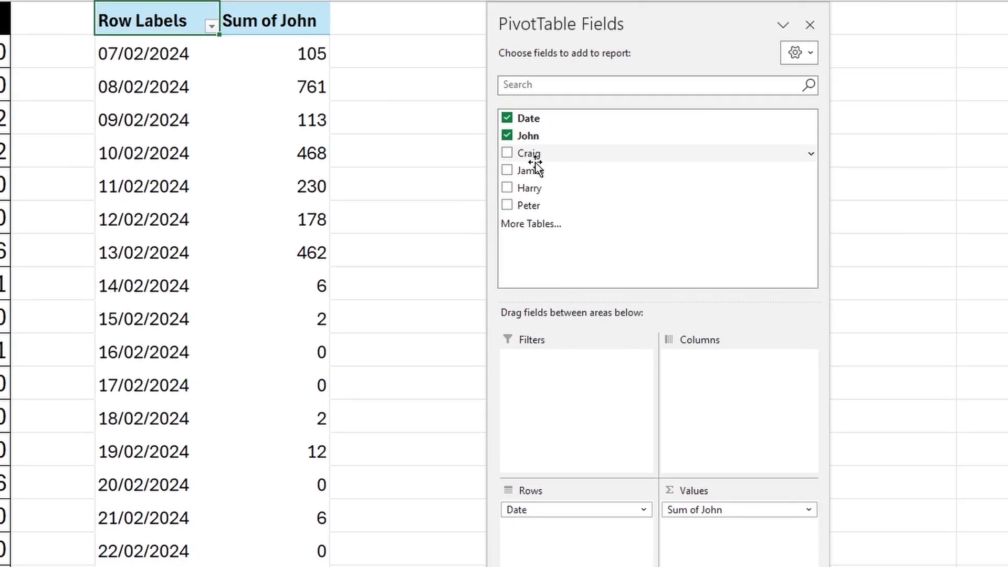
pyautogui.click(587, 163)
pyautogui.click(588, 180)
pyautogui.click(587, 198)
pyautogui.click(699, 196)
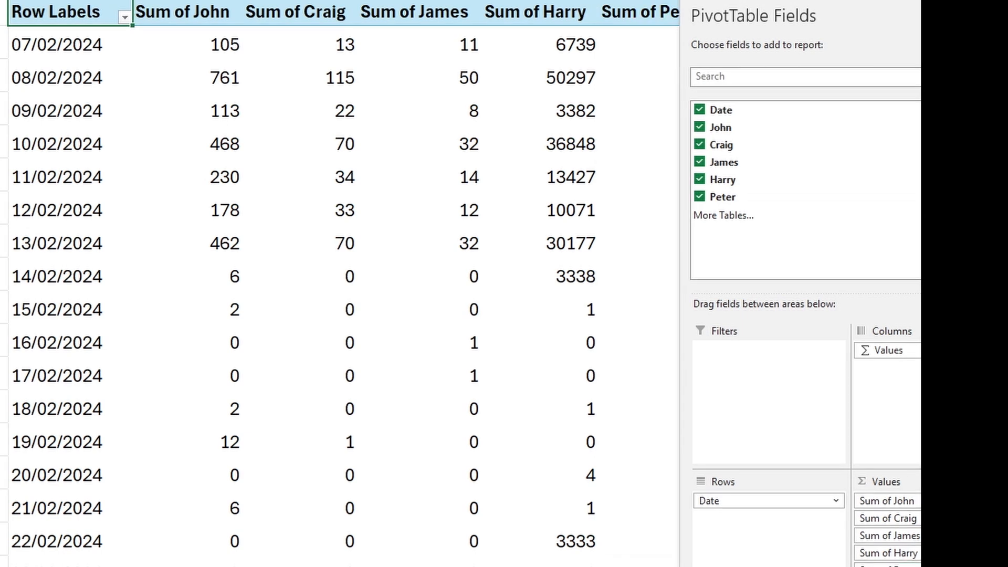
pyautogui.moveTo(909, 22); pyautogui.dragTo(1007, 33)
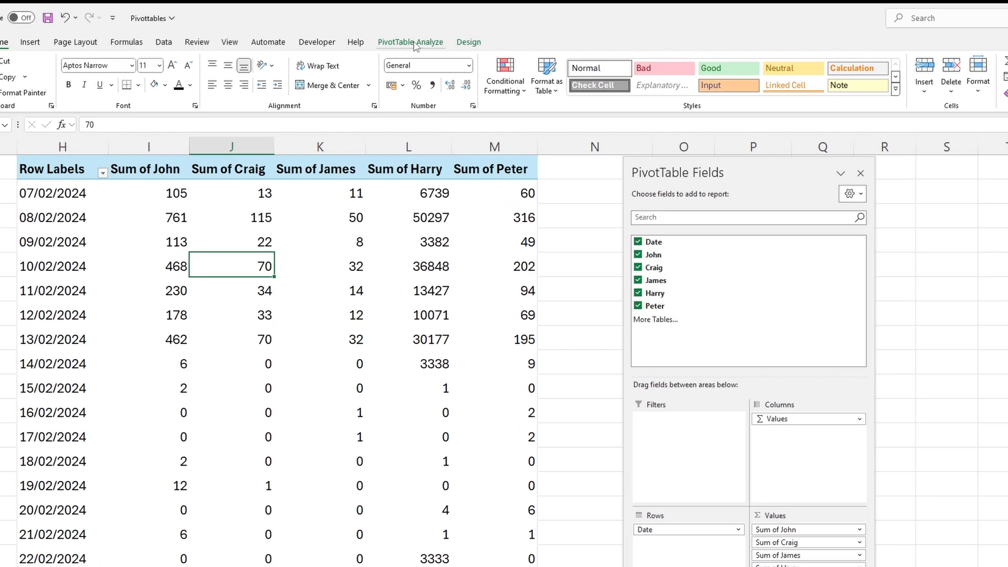
# - Start a new calculated field for the PivotTable and name it Sum/day
pyautogui.click(406, 35)
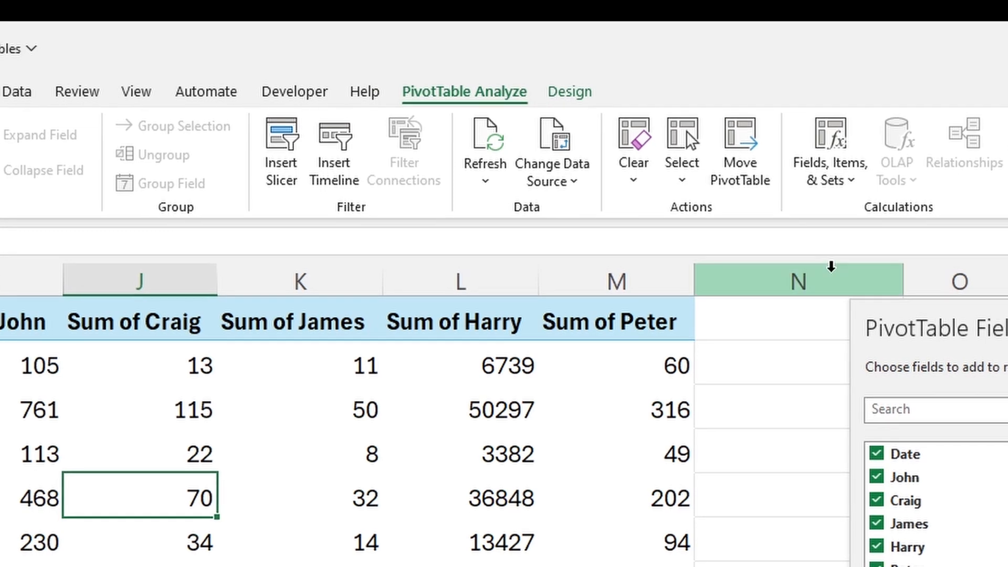
pyautogui.click(850, 181)
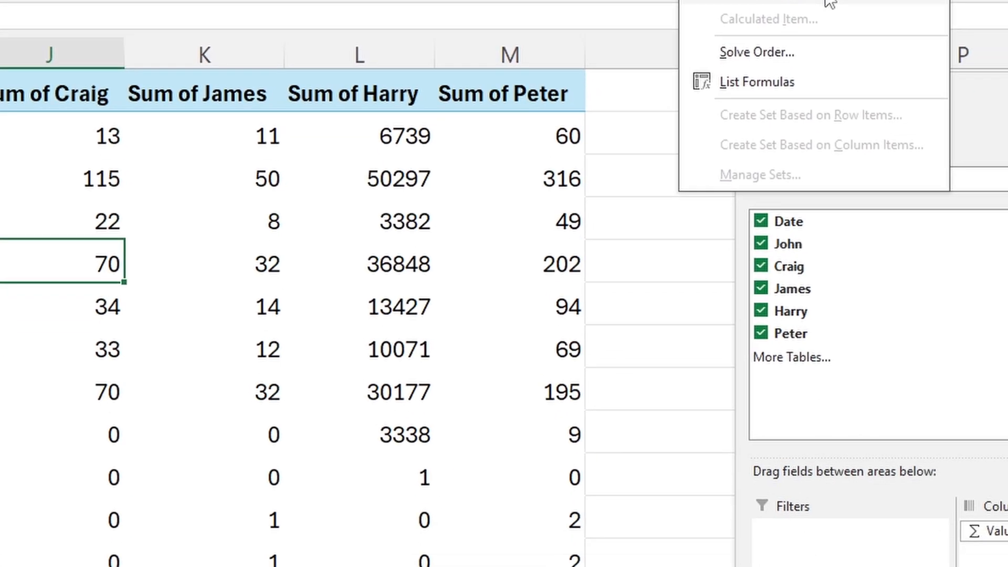
pyautogui.click(940, 205)
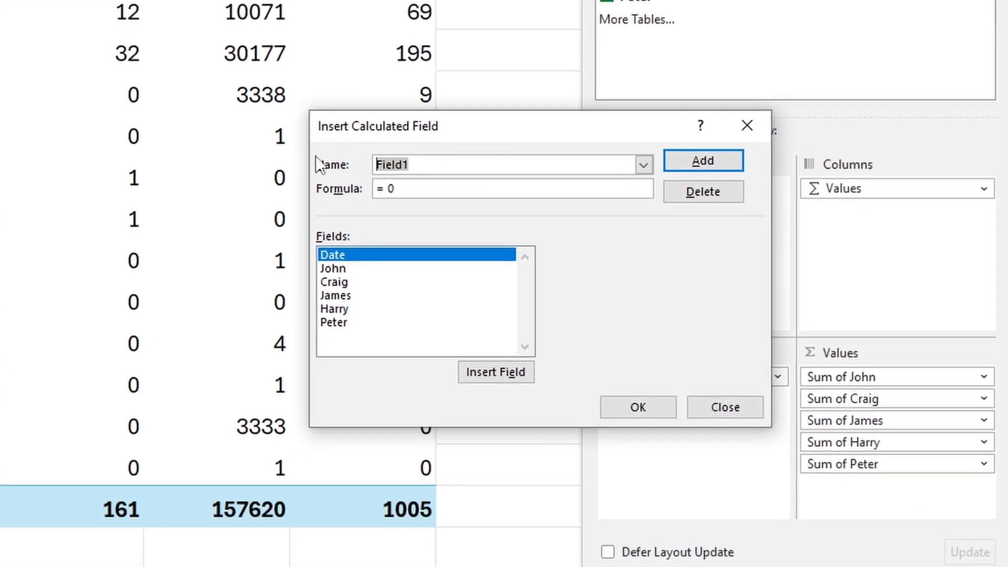
pyautogui.write('Sum')
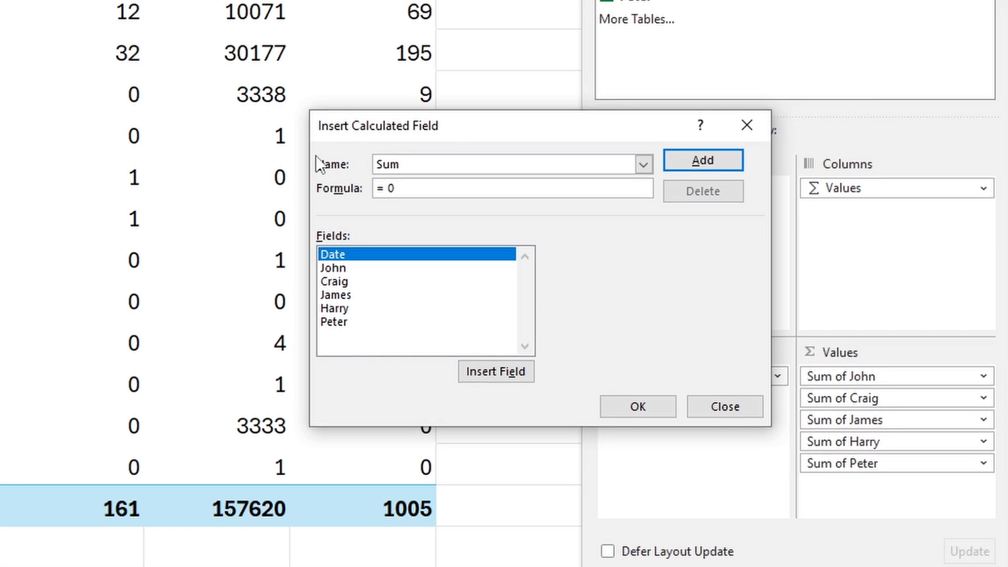
pyautogui.write('/day')
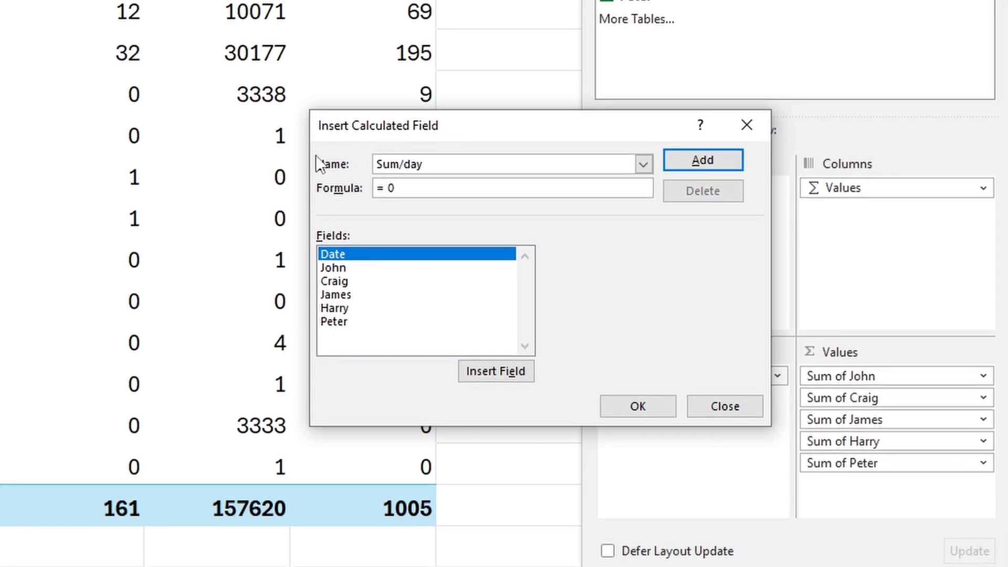
# - Begin the Sum/day formula as a SUM function with the first person field as its first argument
pyautogui.click(419, 191)
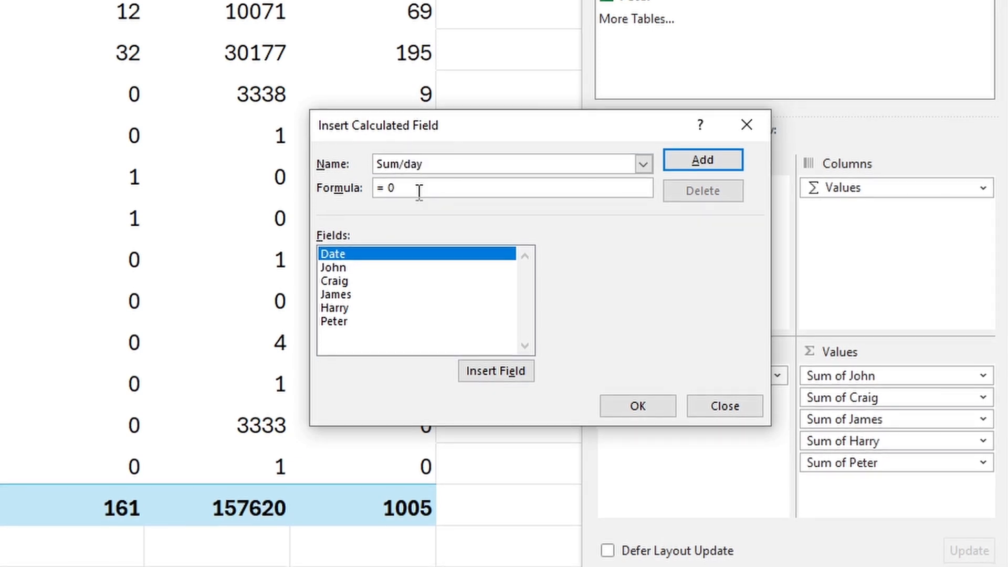
pyautogui.press('BackSpace')
pyautogui.press('BackSpace')
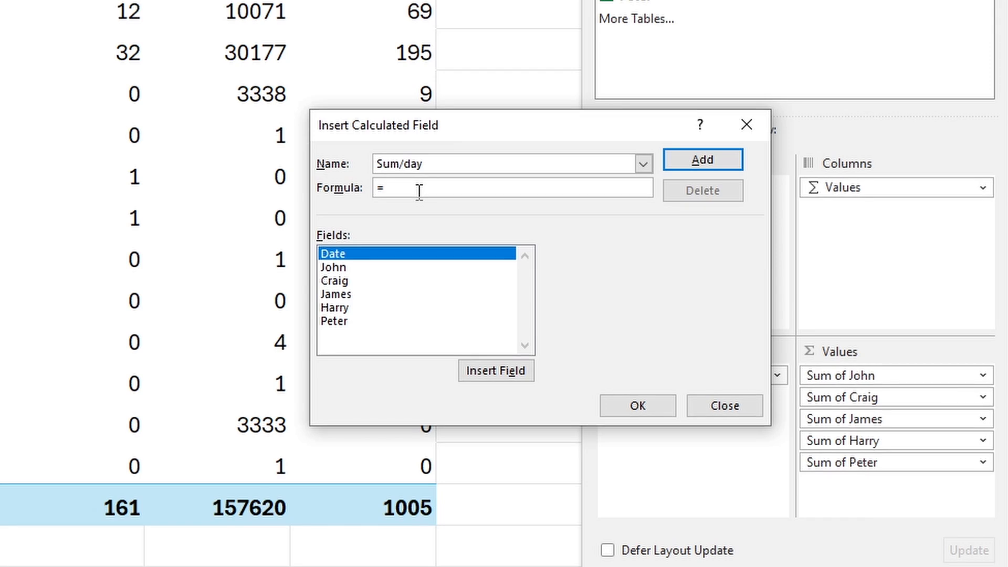
pyautogui.write('sum(')
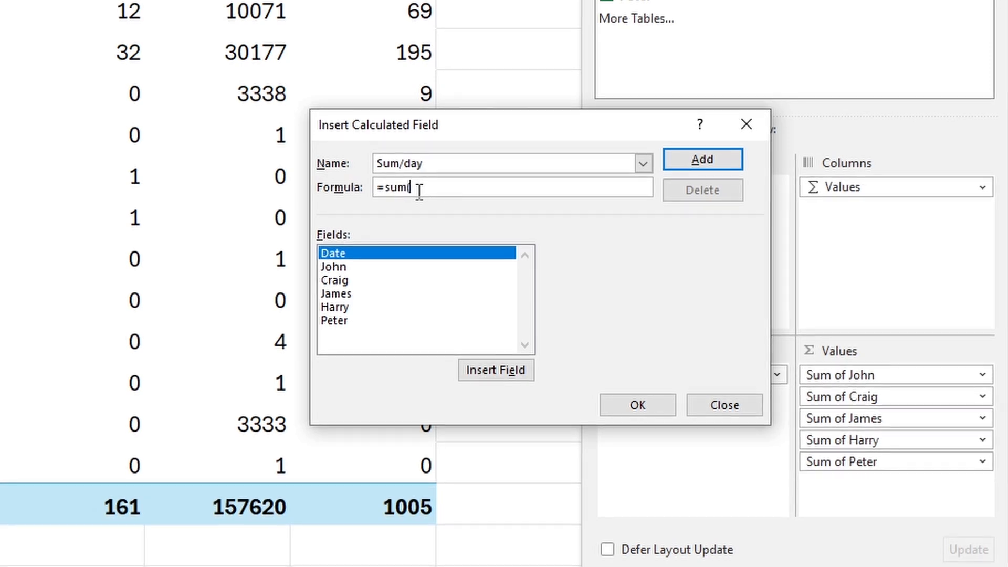
pyautogui.doubleClick(349, 266)
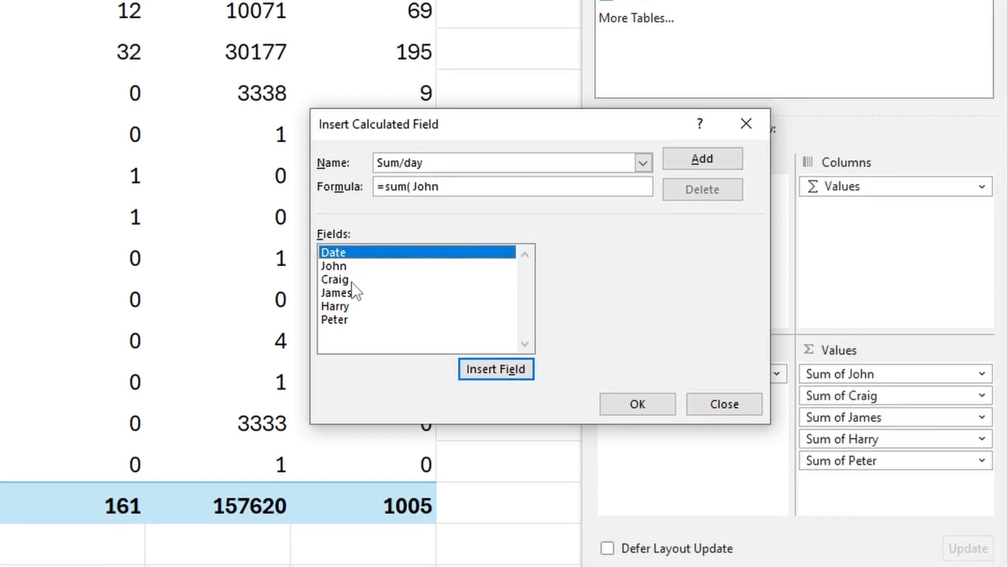
pyautogui.click(350, 279)
pyautogui.click(523, 185)
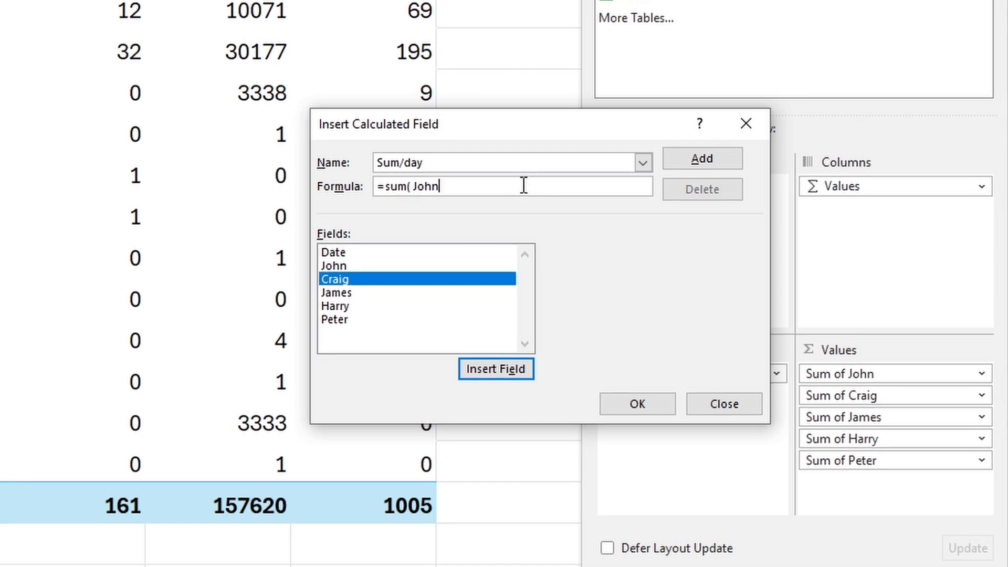
pyautogui.write(',')
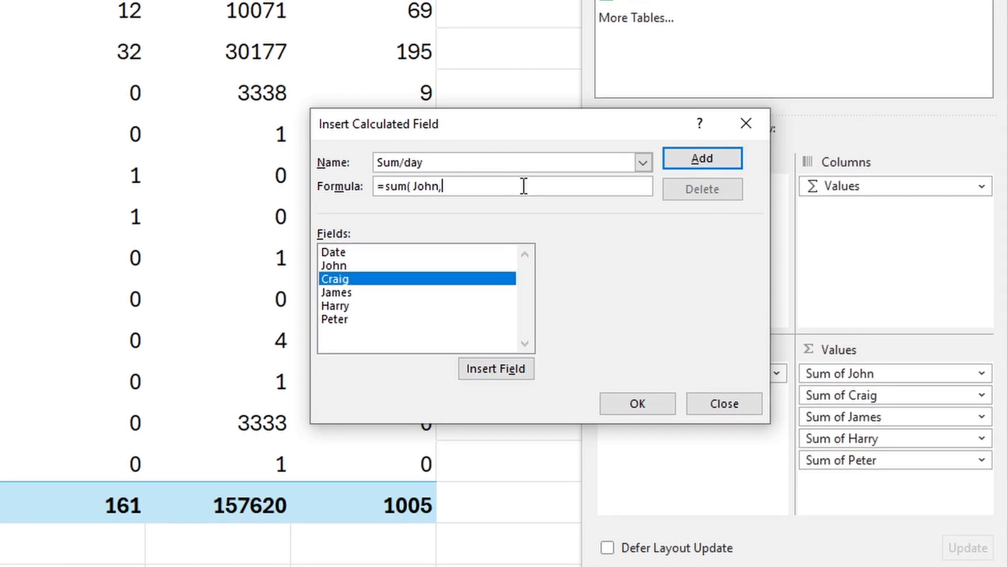
# - Add the other four person fields to the SUM formula, separated by commas, close the parenthesis and create the calculated field
pyautogui.doubleClick(339, 280)
pyautogui.write(',')
pyautogui.doubleClick(338, 293)
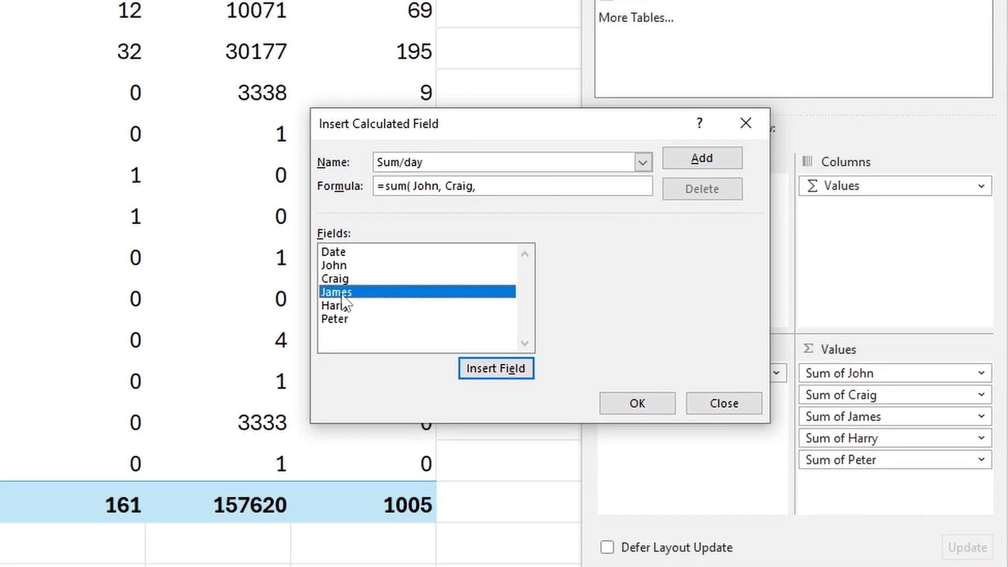
pyautogui.write(',')
pyautogui.doubleClick(341, 306)
pyautogui.write(', Harry,')
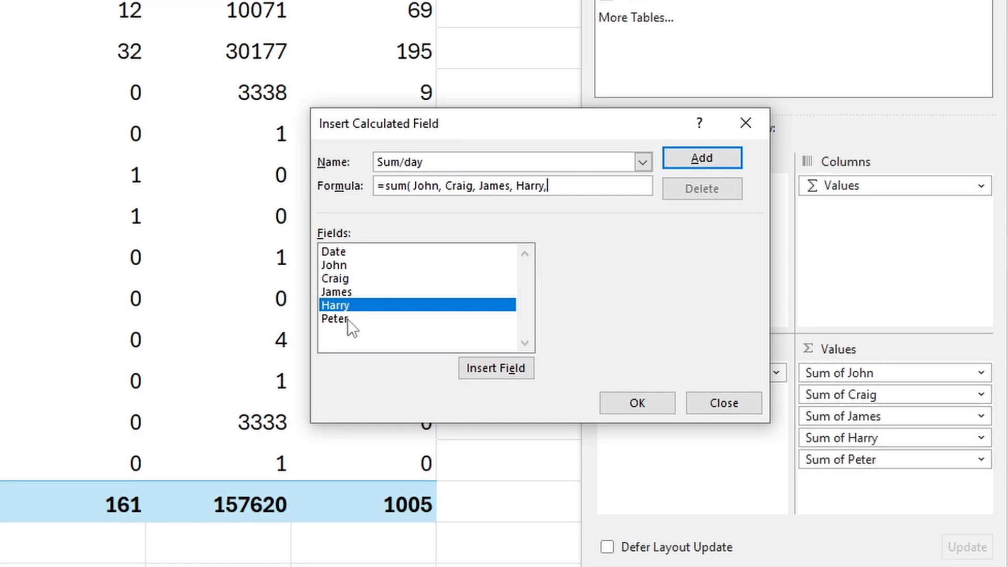
pyautogui.click(348, 319)
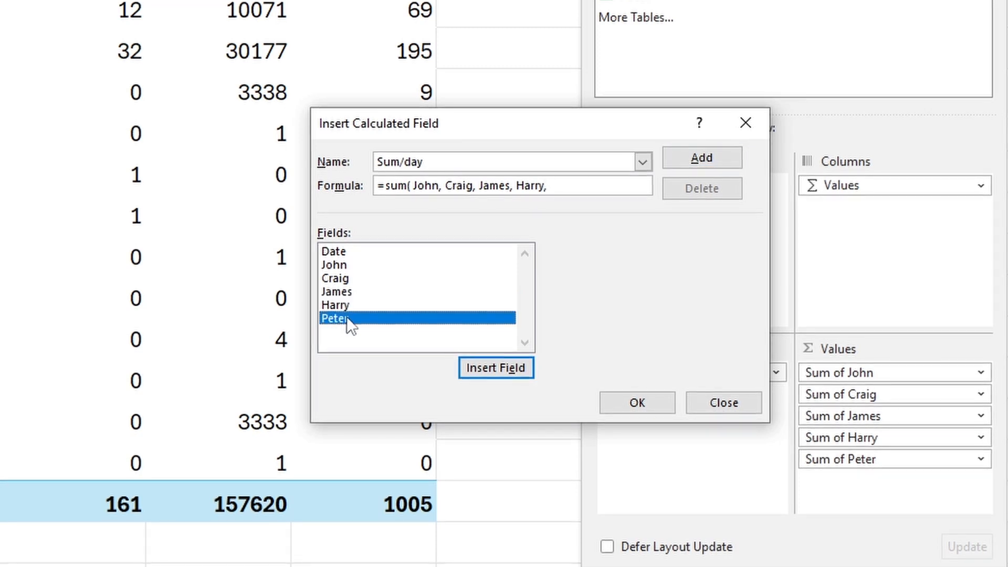
pyautogui.doubleClick(348, 318)
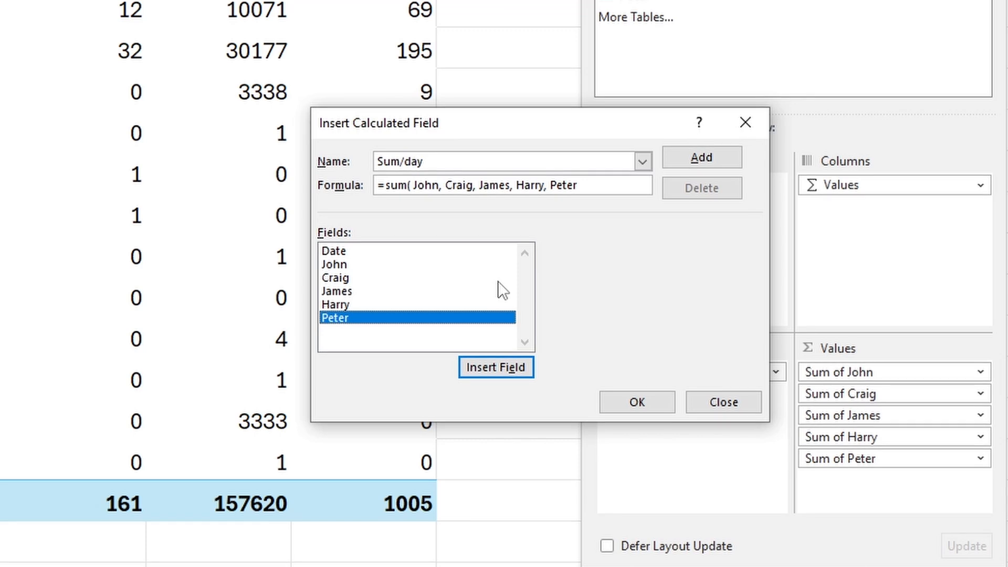
pyautogui.click(587, 187)
pyautogui.write(')')
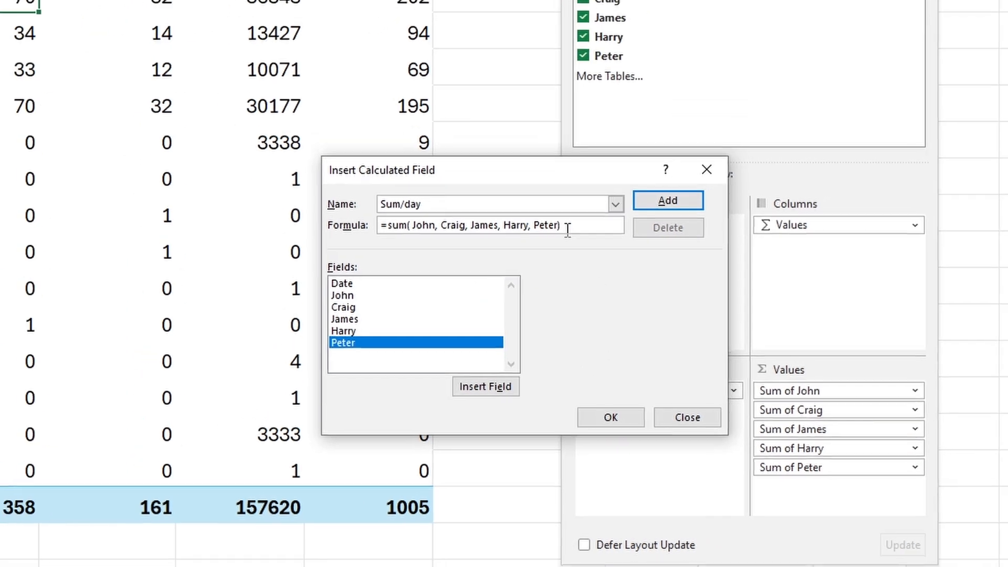
pyautogui.click(655, 407)
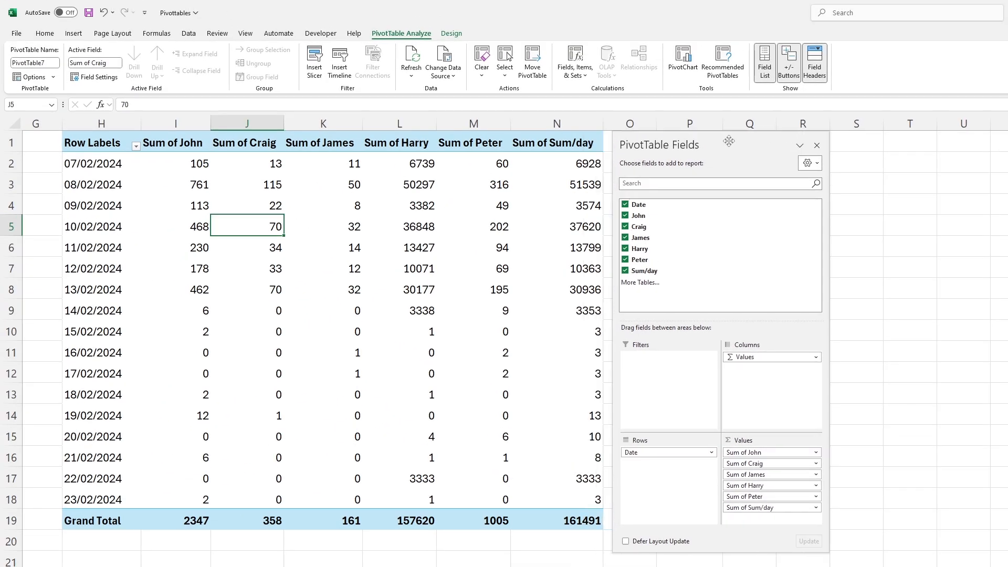
# - Move the field list clear of the Sum of Sum/day column and show that column's values as % of Grand Total
pyautogui.moveTo(728, 140); pyautogui.dragTo(793, 139)
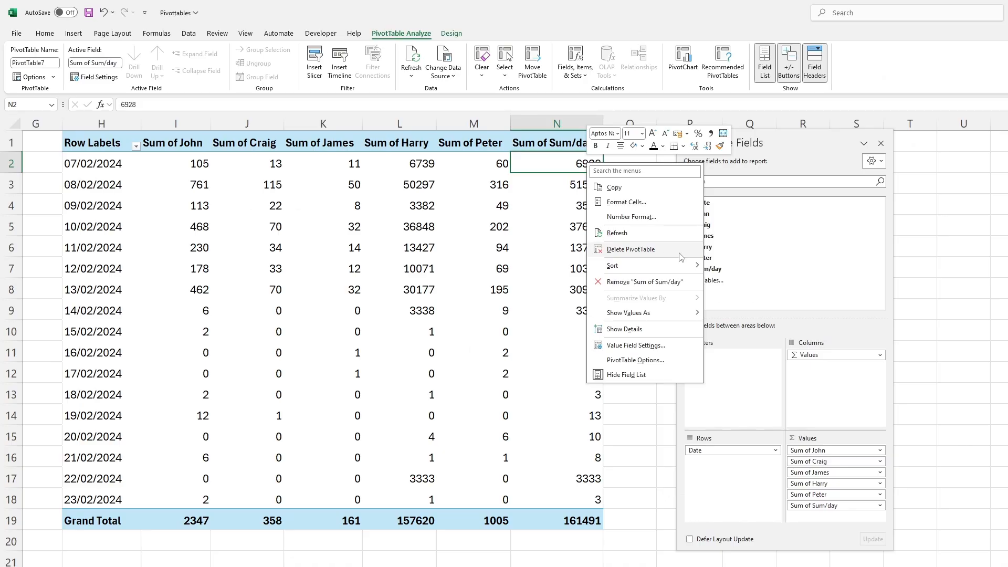
pyautogui.press('Escape')
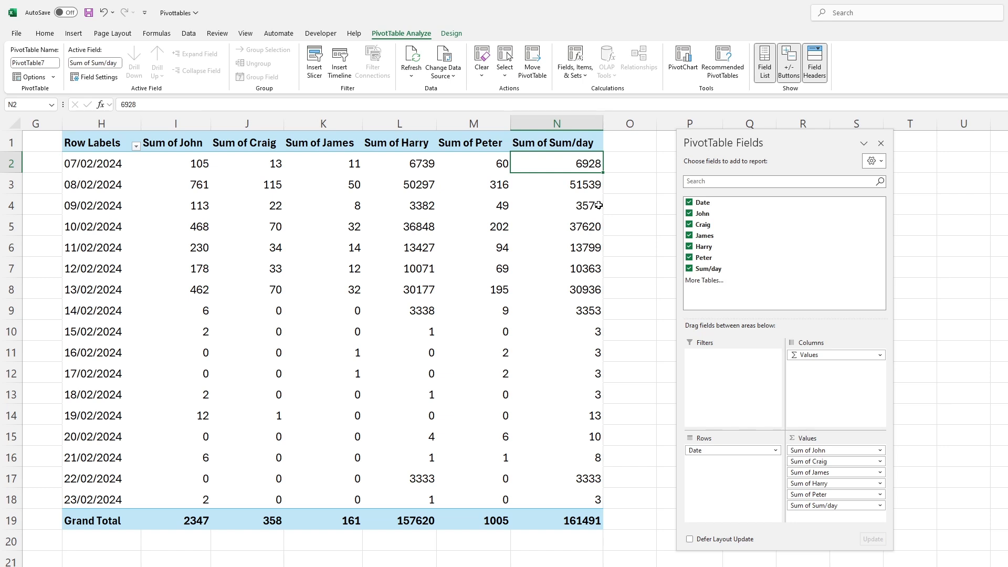
pyautogui.rightClick(573, 164)
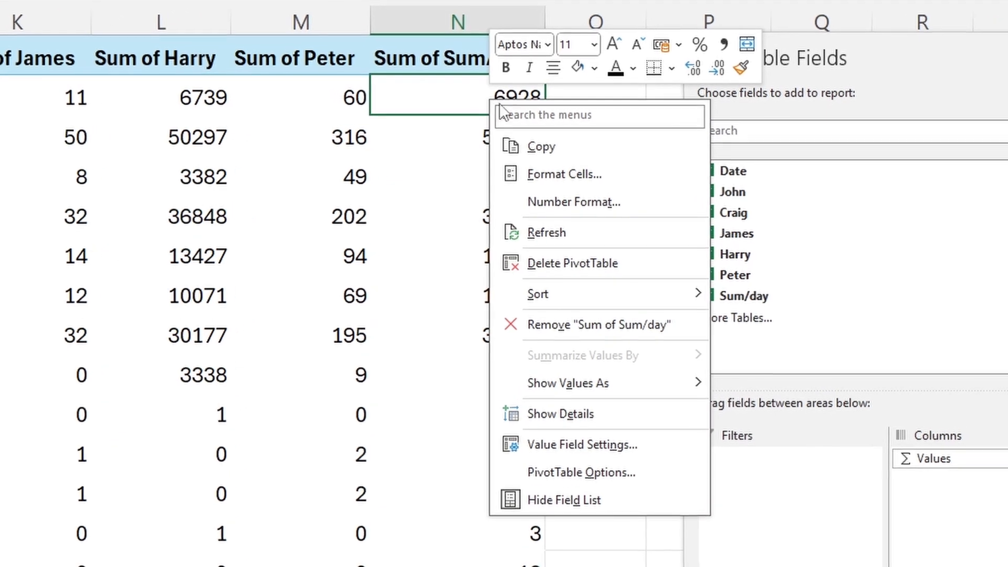
pyautogui.moveTo(633, 386)
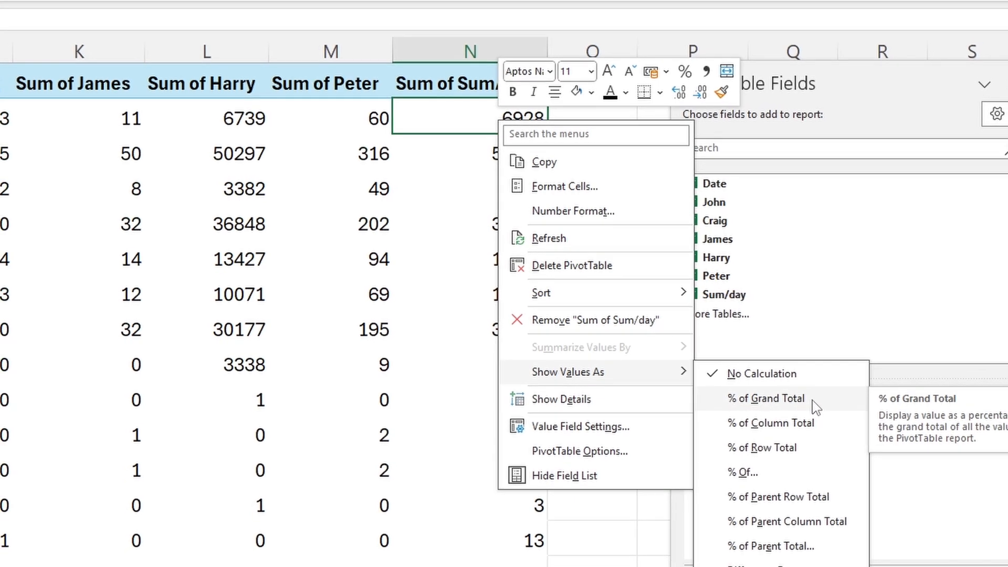
pyautogui.click(816, 403)
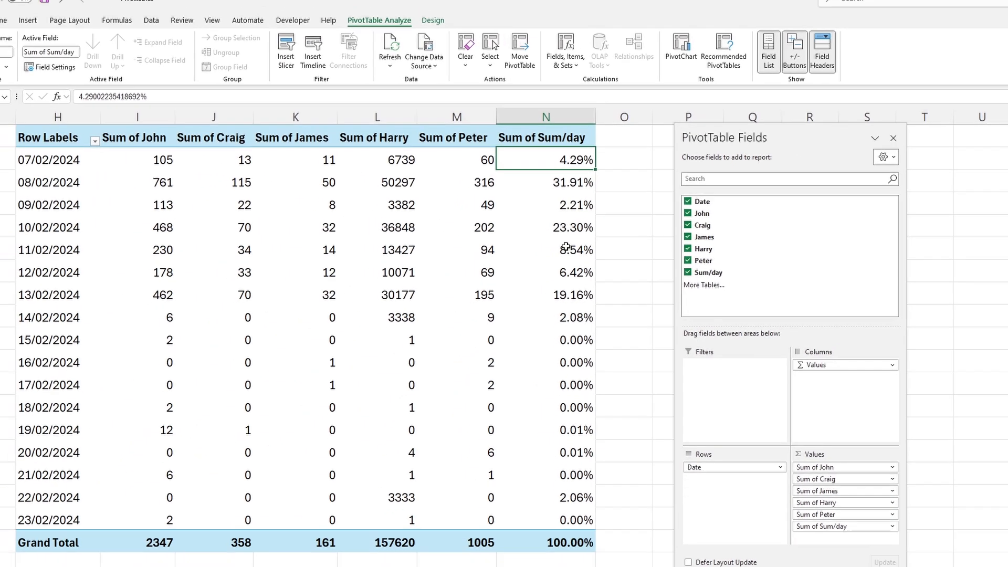
# - Sort the PivotTable by Sum of Sum/day from largest to smallest and add Sum/day to the values a second time
pyautogui.rightClick(541, 165)
pyautogui.moveTo(615, 270)
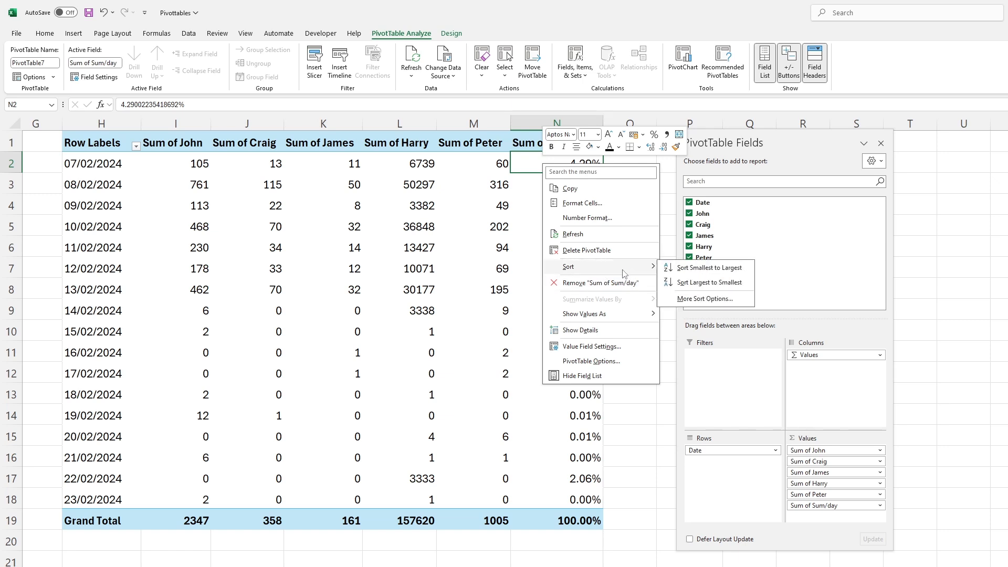
pyautogui.click(695, 283)
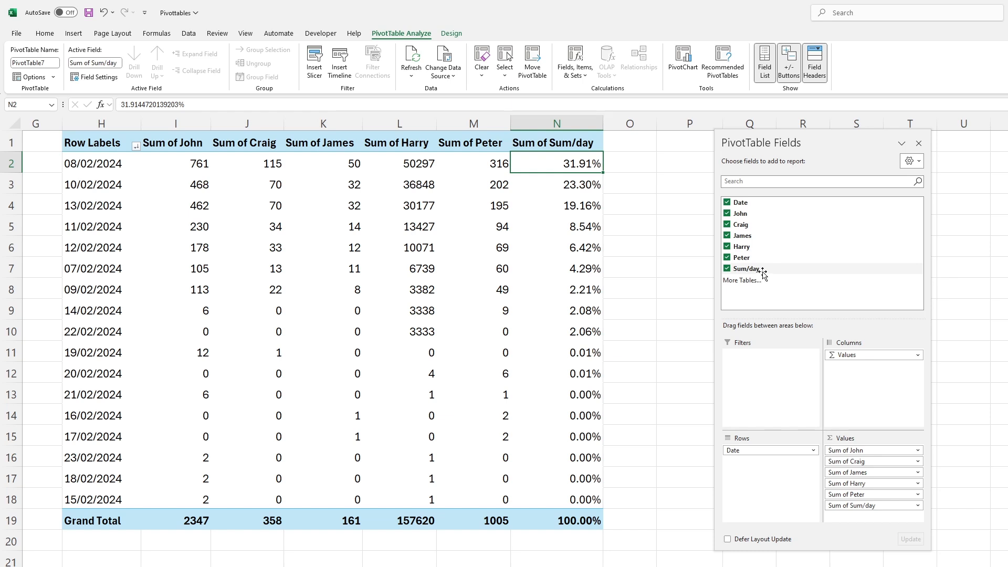
pyautogui.moveTo(761, 271); pyautogui.dragTo(861, 521)
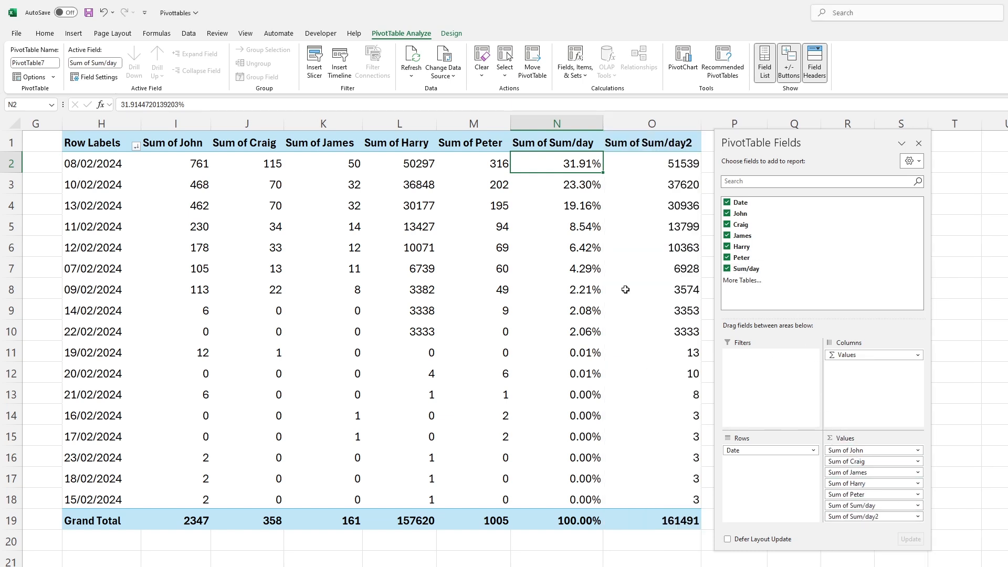
pyautogui.moveTo(795, 148); pyautogui.dragTo(876, 139)
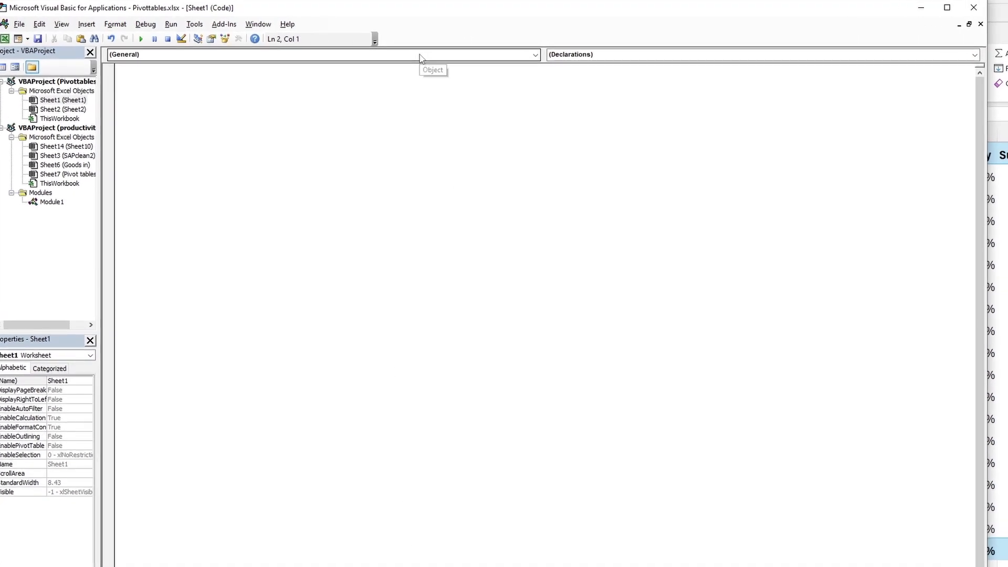
# - Create a Worksheet SelectionChange event procedure in Sheet1's code in the Visual Basic editor
pyautogui.click(438, 58)
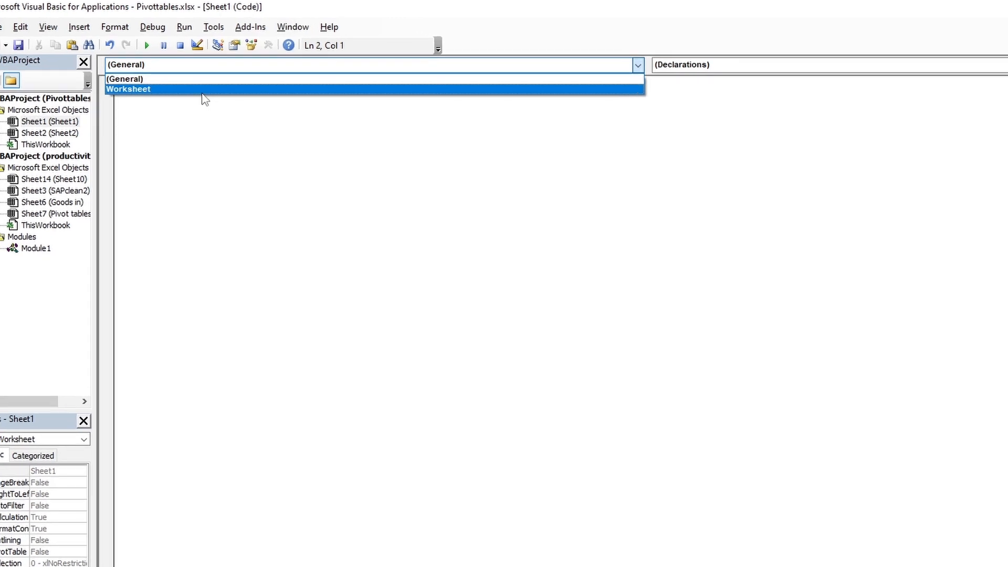
pyautogui.click(188, 78)
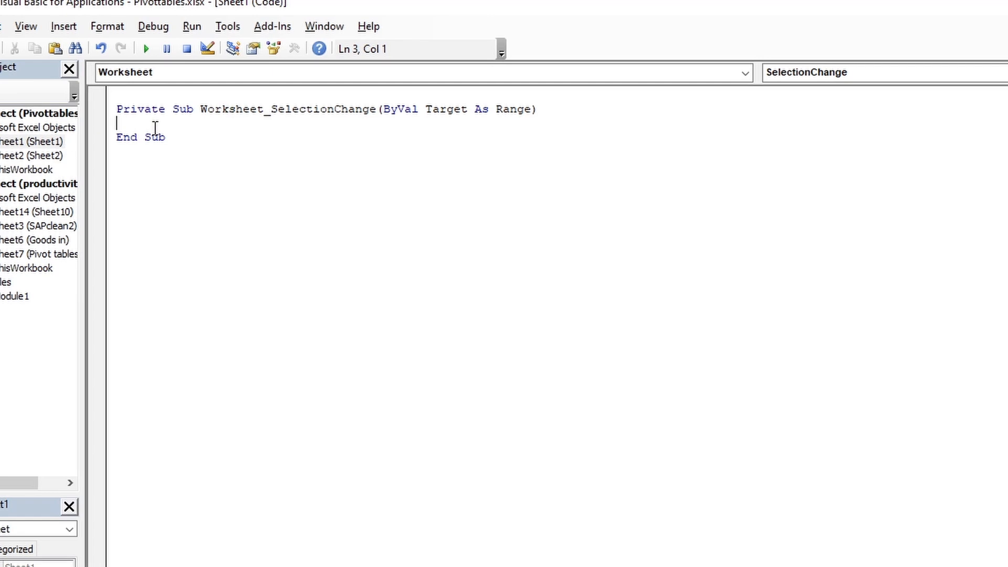
pyautogui.press('Return')
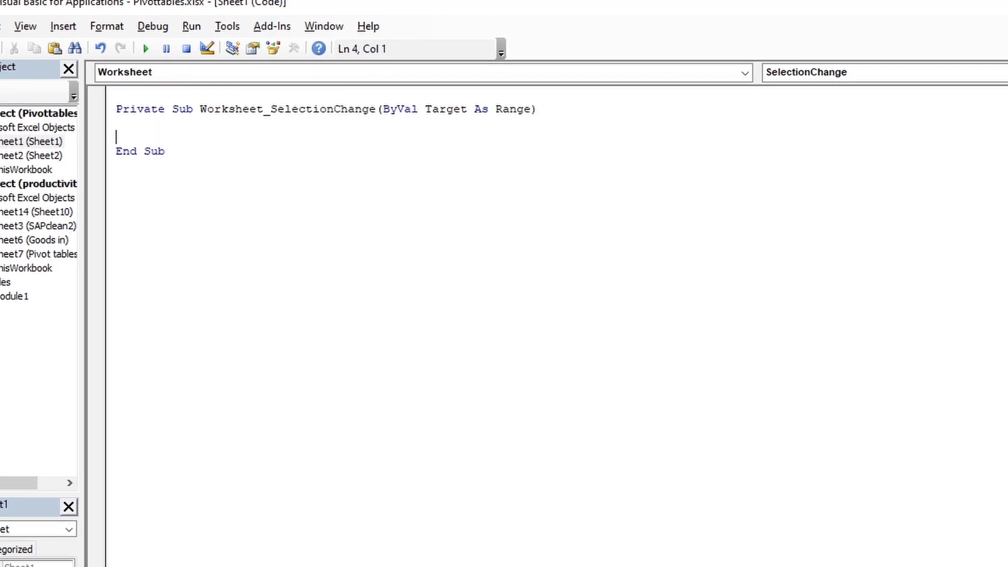
# - Declare the variable p as PivotCache inside the Worksheet_SelectionChange procedure
pyautogui.write('dim ')
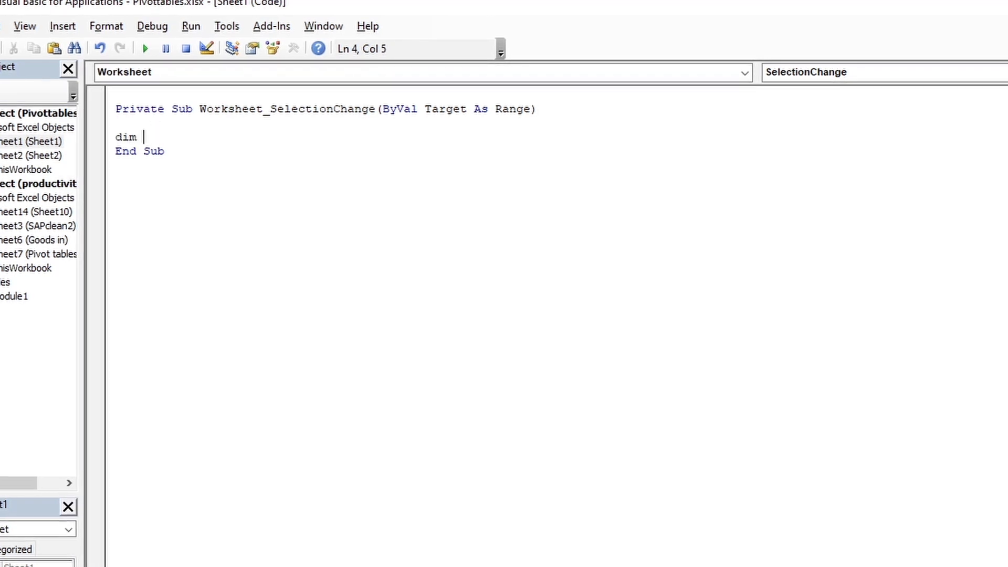
pyautogui.write('p as ')
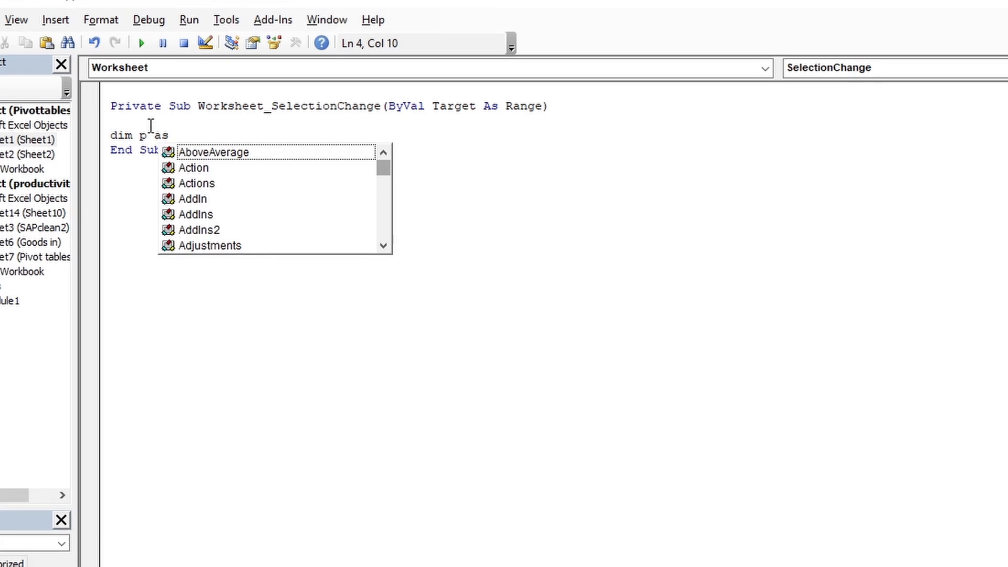
pyautogui.write('po')
pyautogui.press('BackSpace')
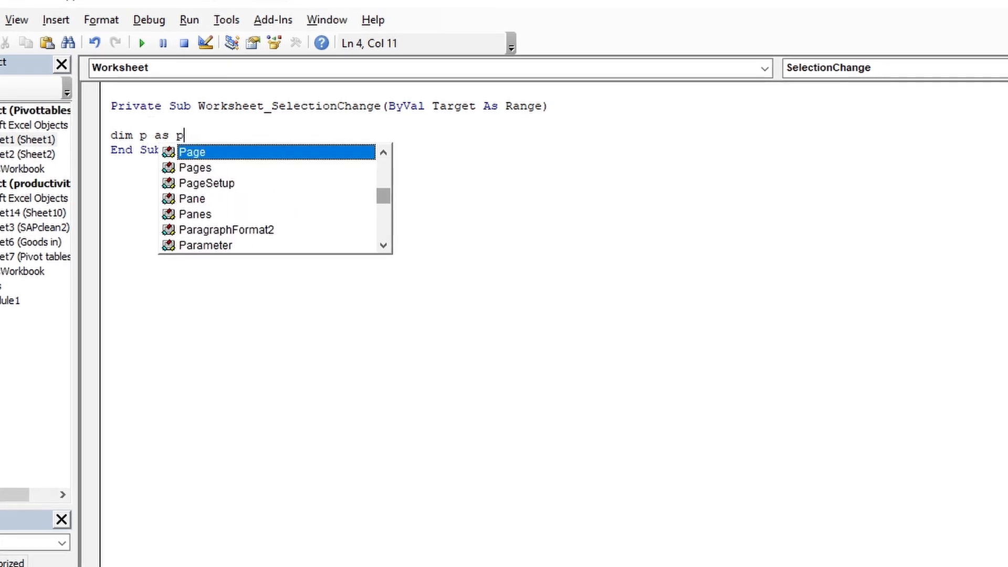
pyautogui.write('ivo0')
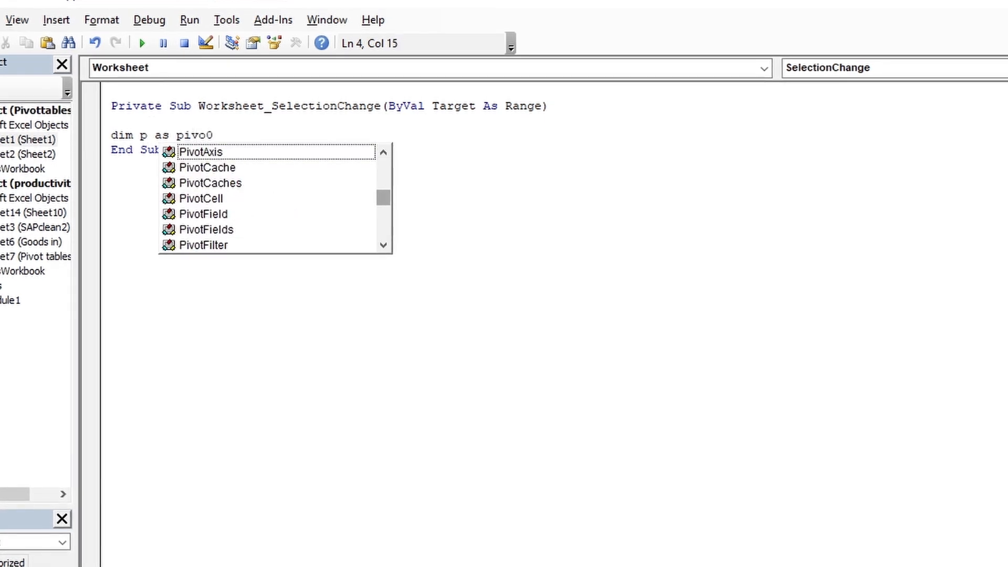
pyautogui.press('BackSpace')
pyautogui.write('C')
pyautogui.press('Tab')
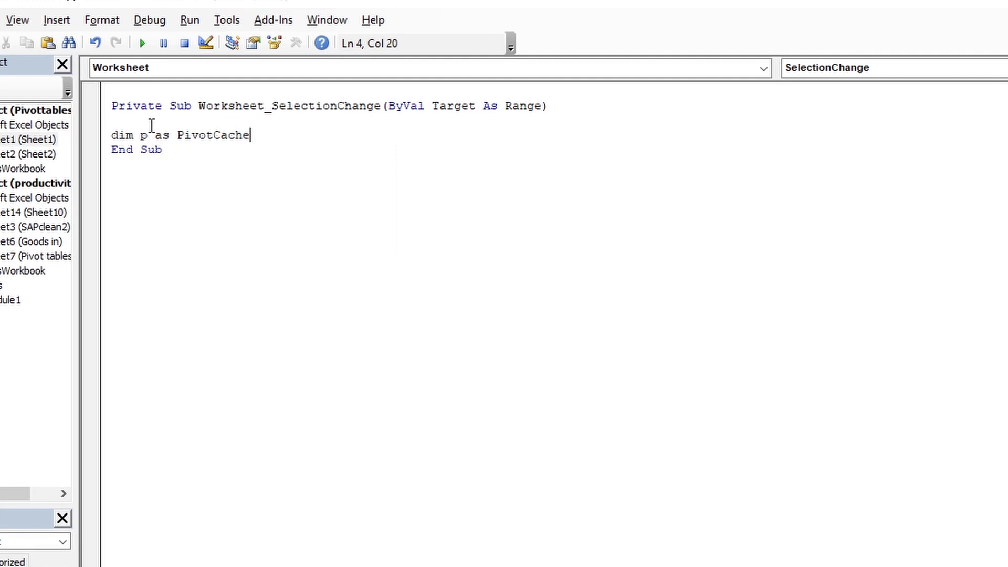
pyautogui.press('Return')
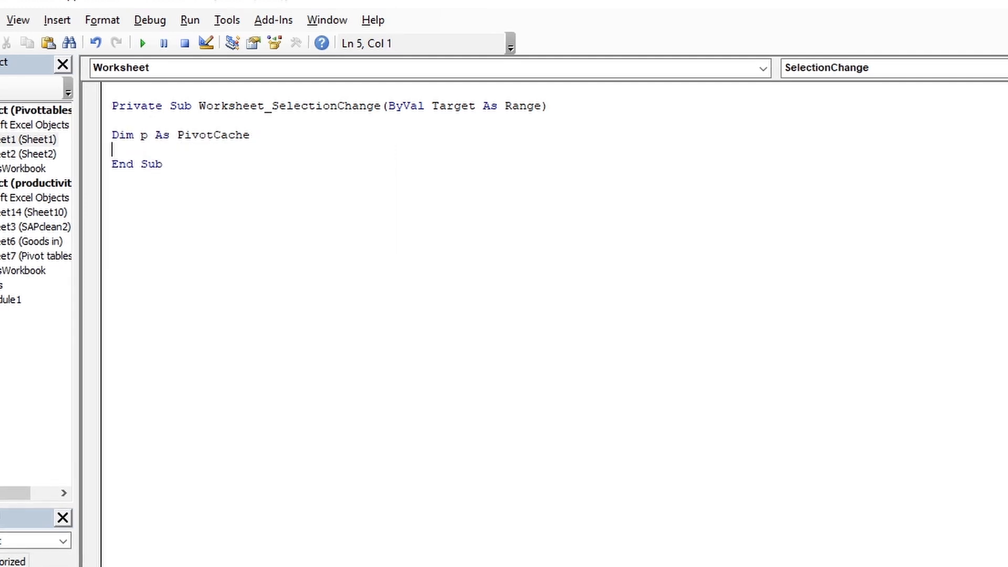
# - Add a For Each loop over p in ThisWorkbook.PivotCaches containing the statement p.Recordset and closed with Next p
pyautogui.write('For Each p In ThisWorkbook.PivotCaches')
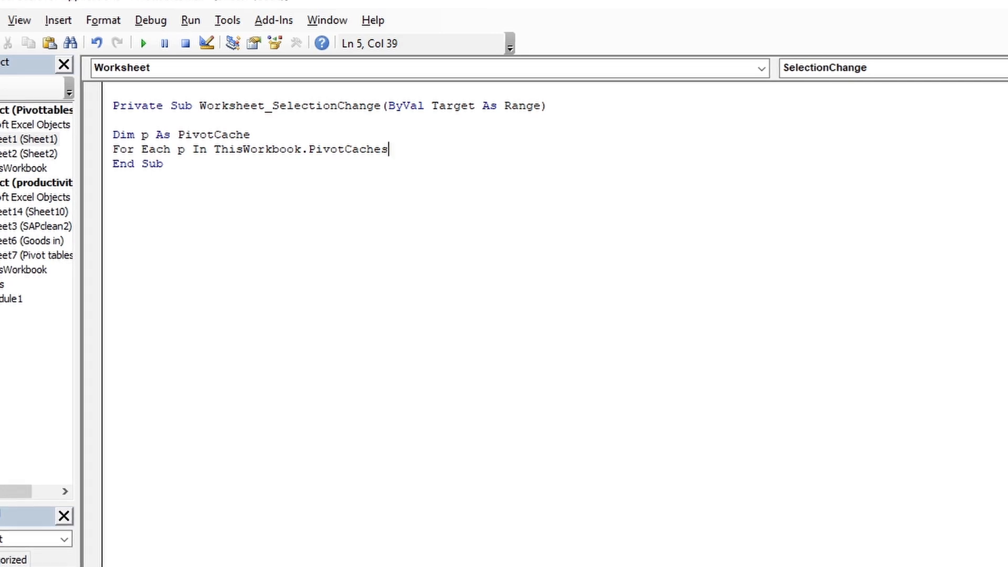
pyautogui.press('Return')
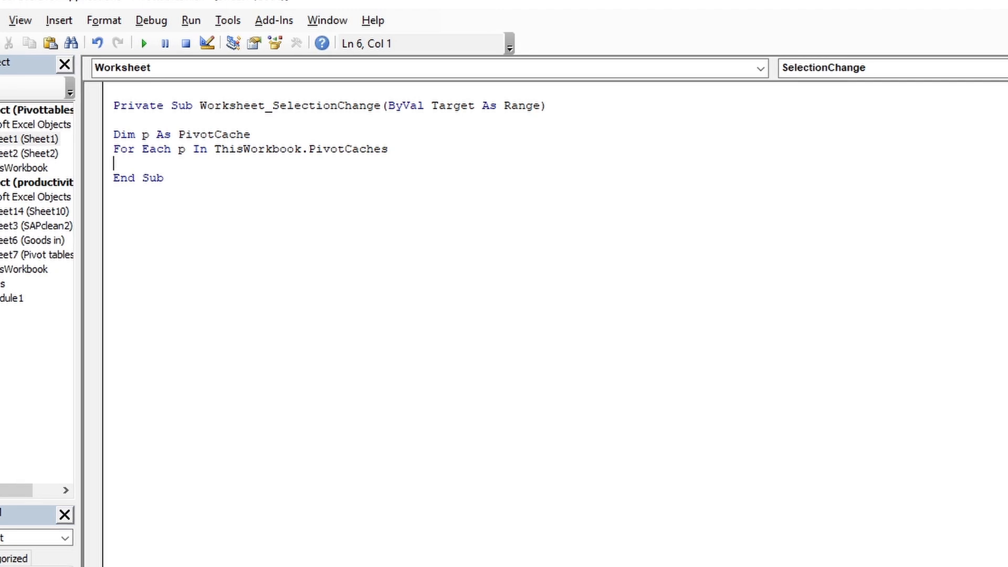
pyautogui.write('p.re')
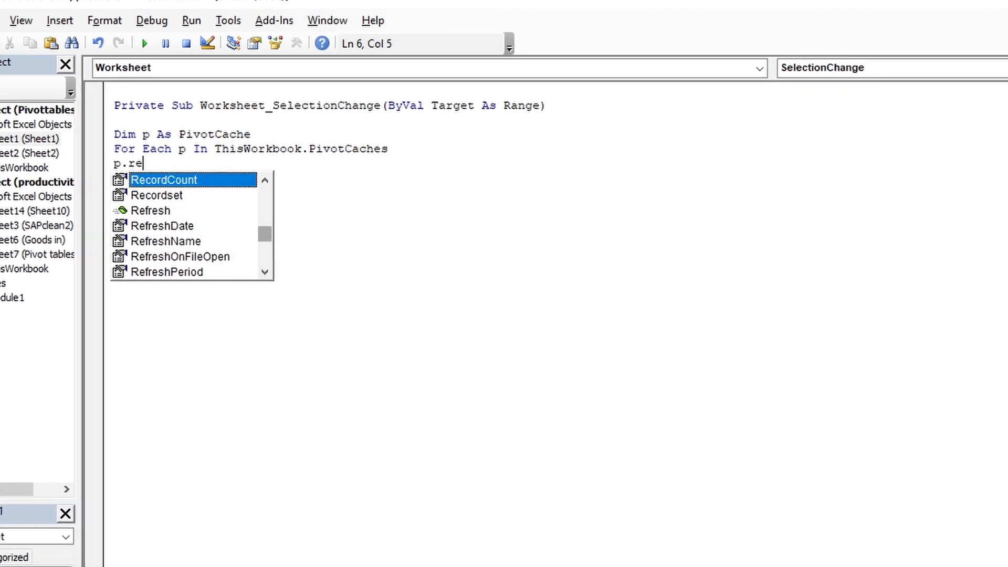
pyautogui.press('Down')
pyautogui.press('Tab')
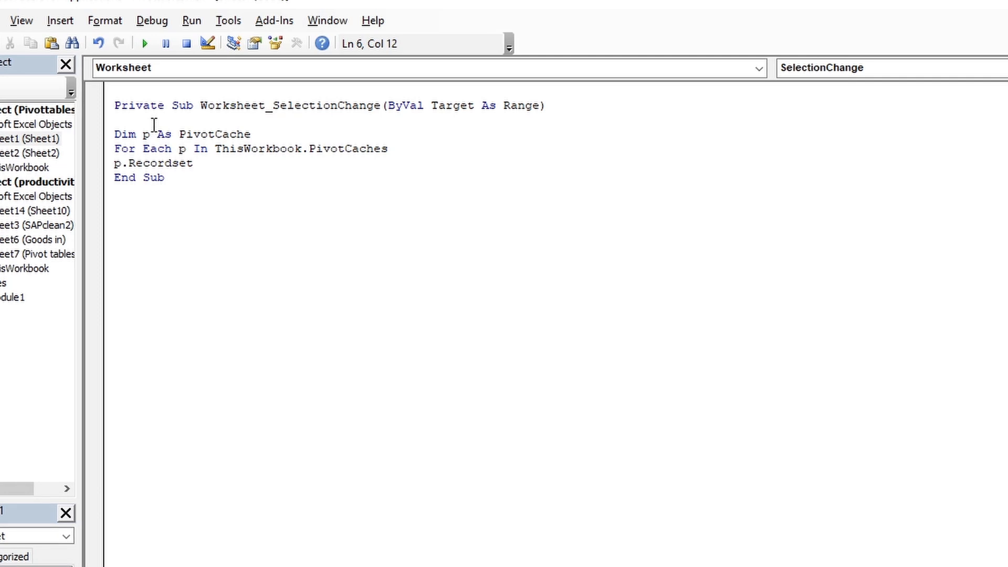
pyautogui.press('Return')
pyautogui.write('N')
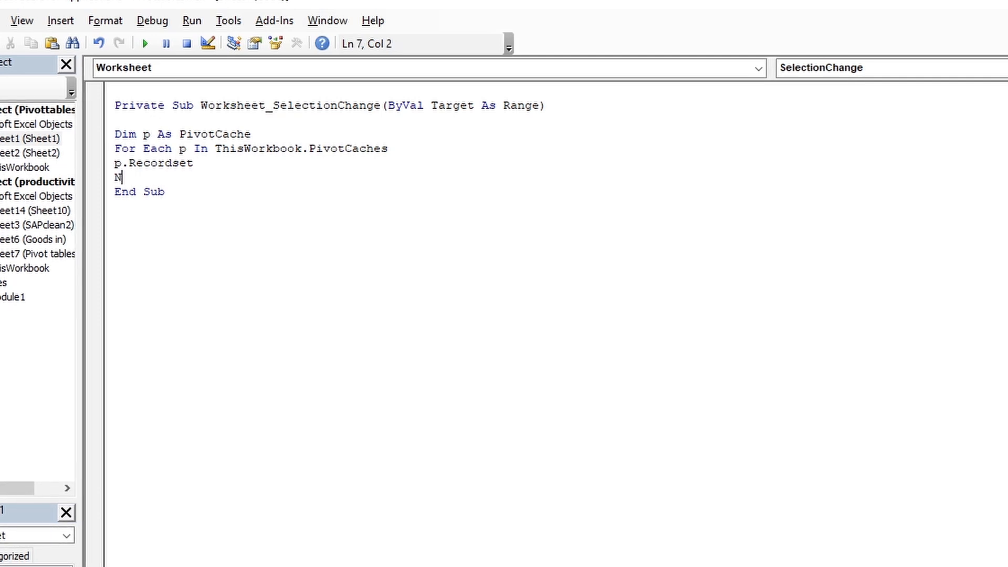
pyautogui.write('ext p')
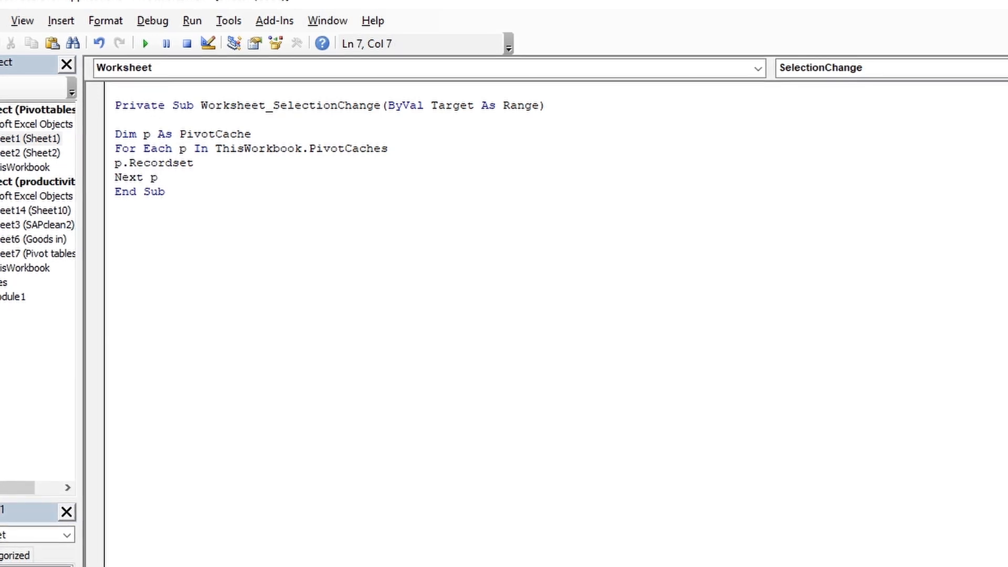
pyautogui.press('Return')
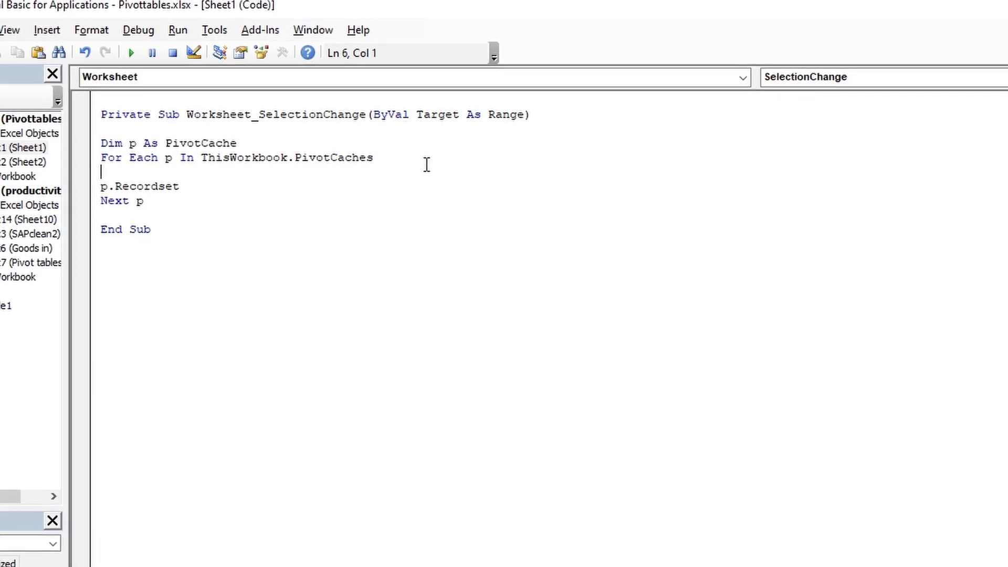
# - Insert an On Error Resume Next statement above p.Recordset inside the loop
pyautogui.write('on error')
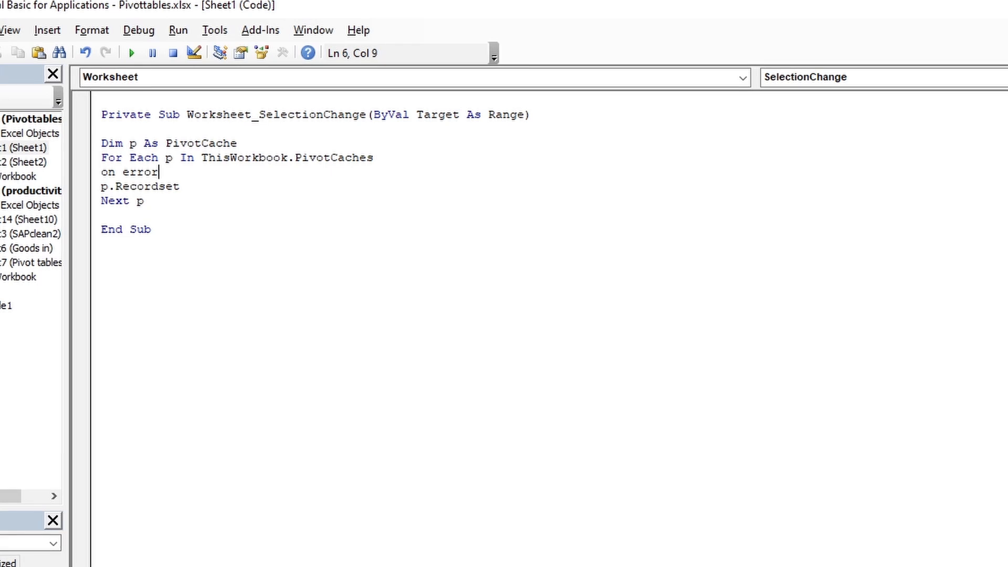
pyautogui.write(' resume next')
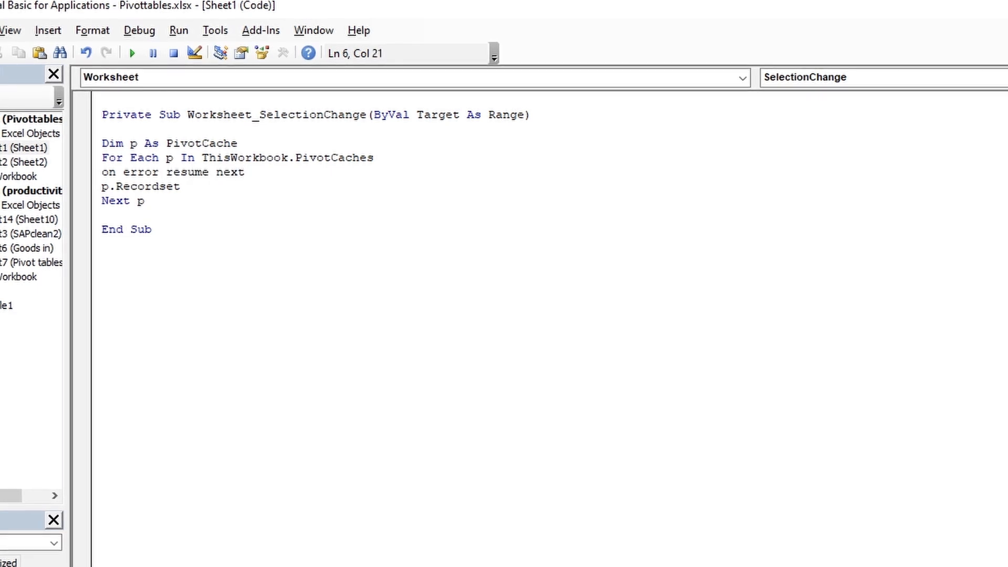
pyautogui.press('Return')
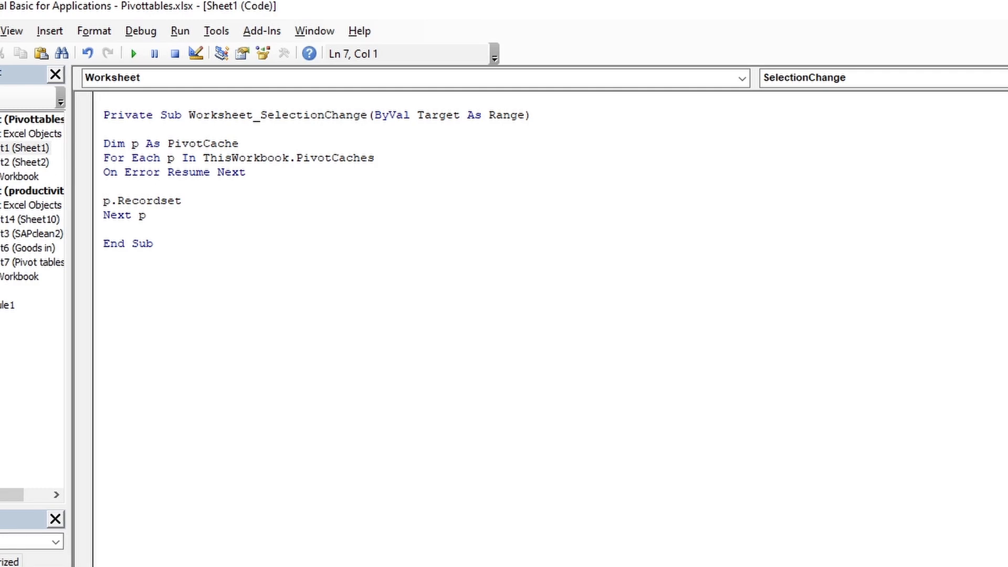
# - Trigger the event procedure by selecting cell B2 in the worksheet, and replace Recordset with refersh in the loop's p statement
pyautogui.hotkey('alt', 'F11')
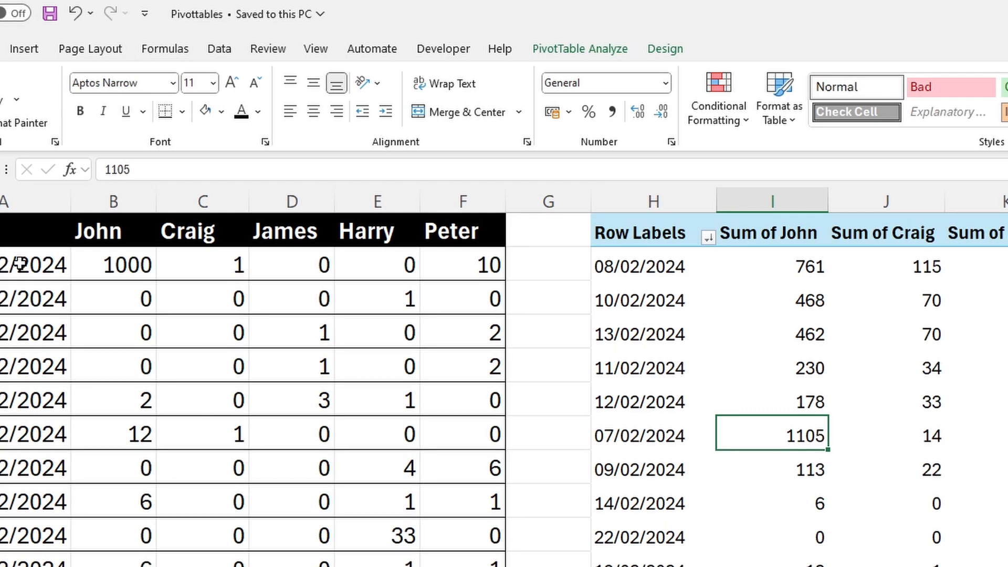
pyautogui.click(122, 265)
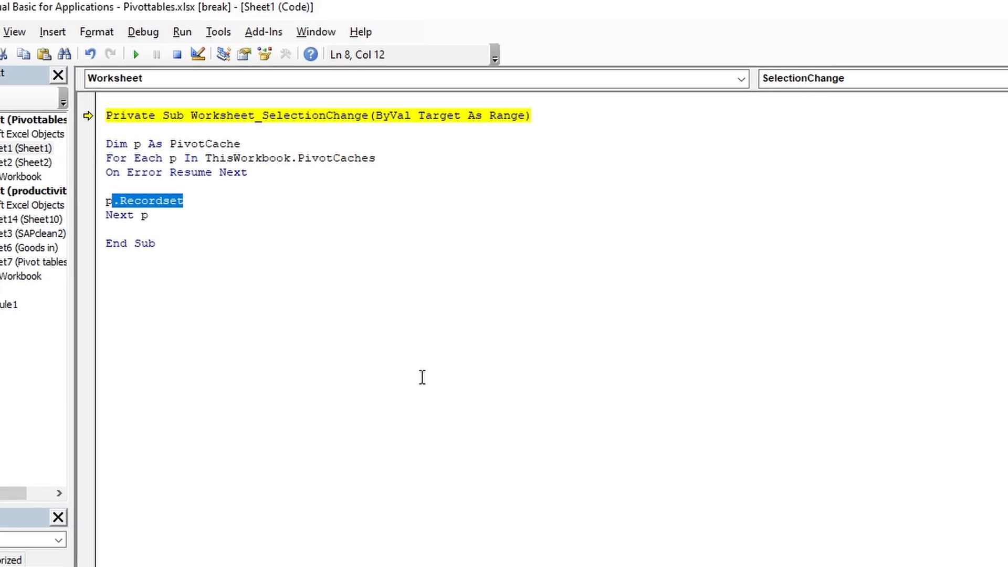
pyautogui.click(247, 206)
pyautogui.moveTo(184, 201); pyautogui.dragTo(120, 201)
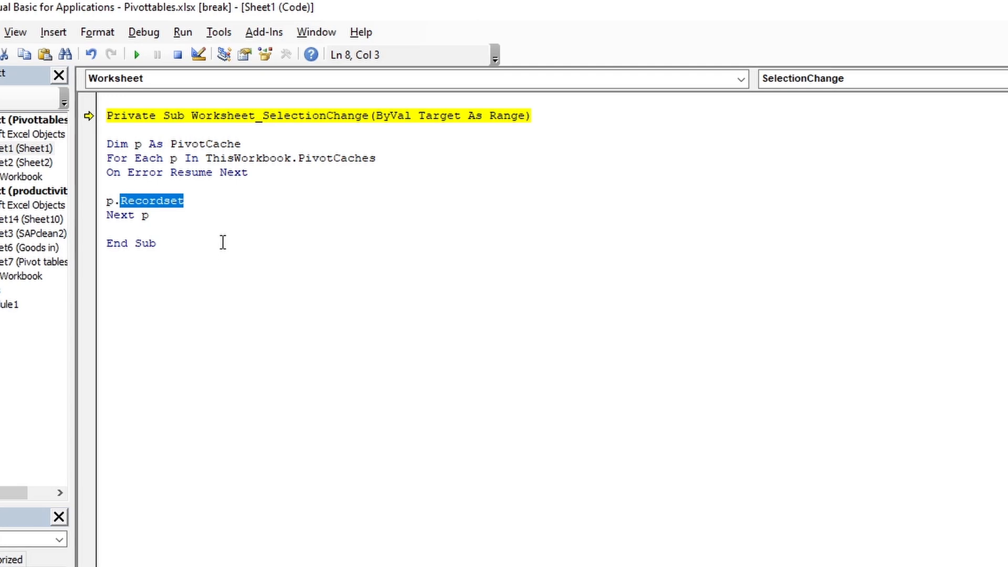
pyautogui.write('refersh')
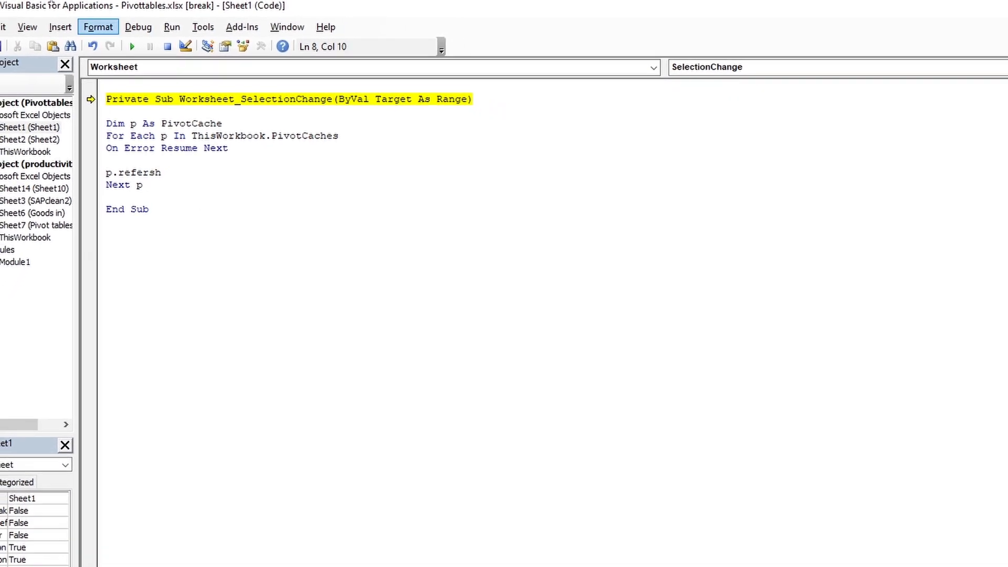
# - Save the workbook, reset the halted procedure and return to the worksheet
pyautogui.click(6, 44)
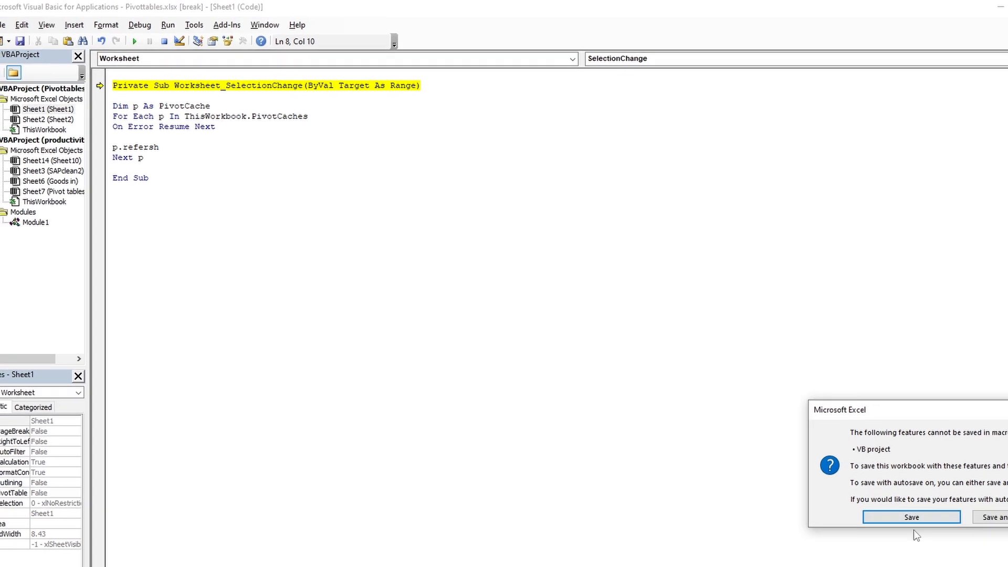
pyautogui.click(944, 539)
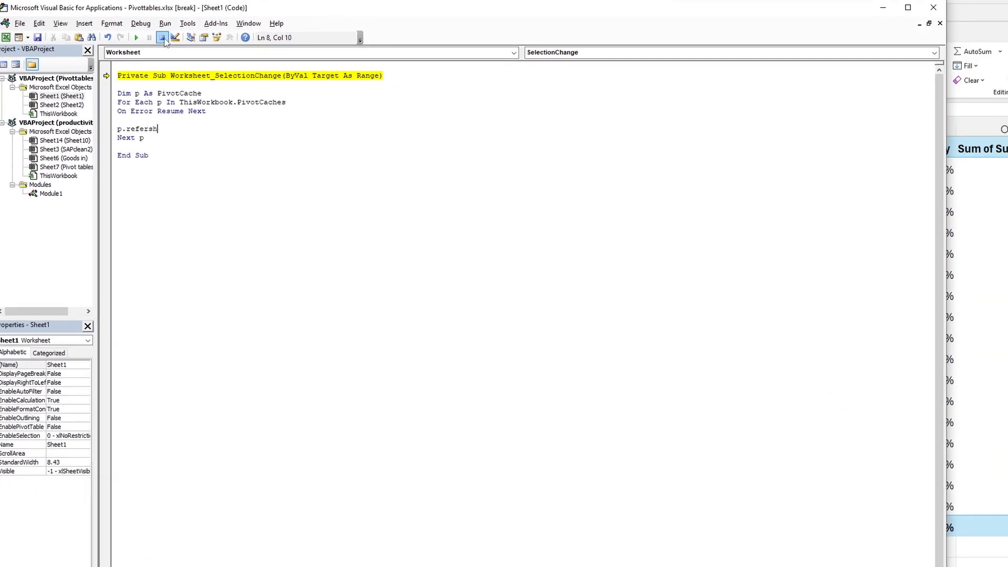
pyautogui.click(162, 38)
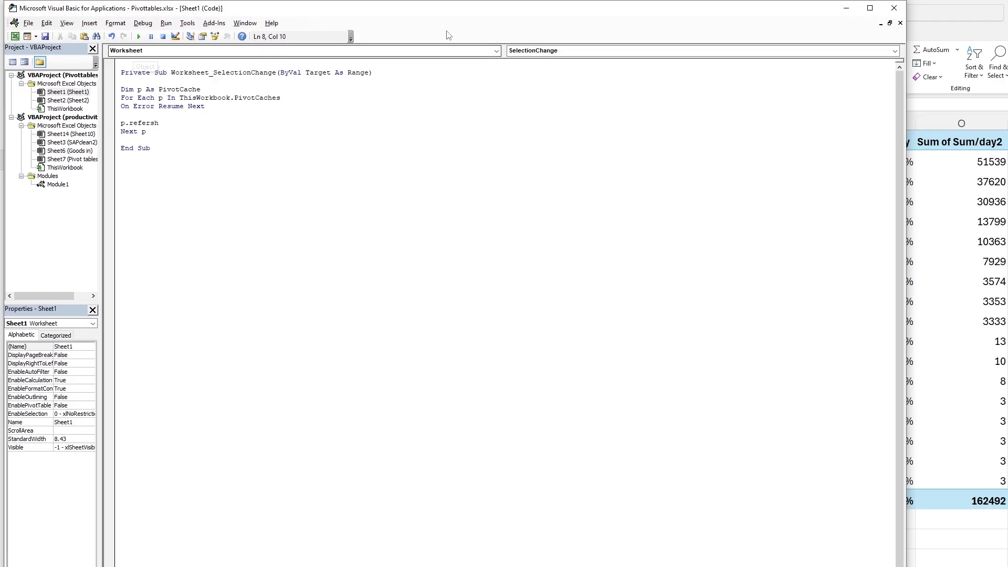
pyautogui.hotkey('alt', 'F11')
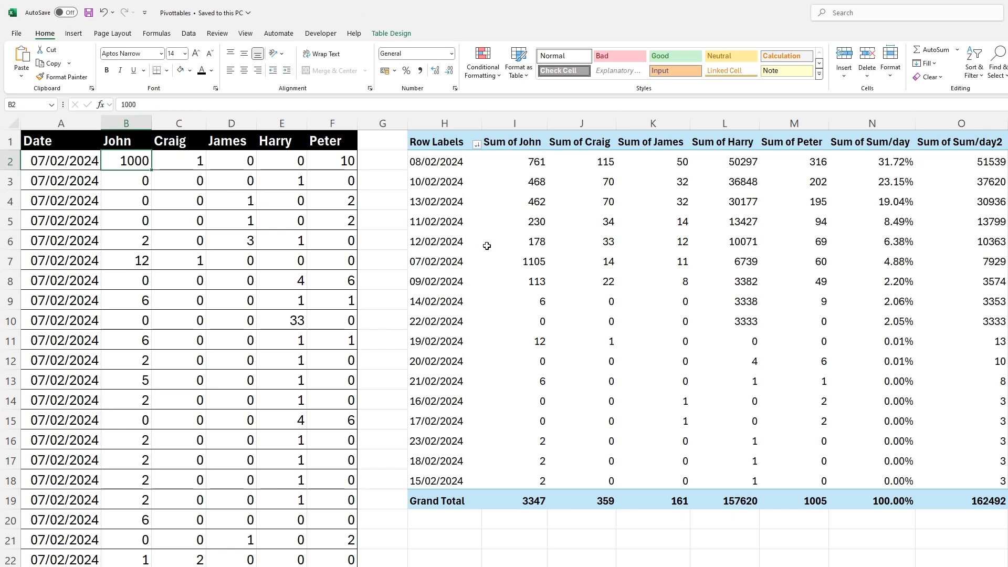
# - Outline PivotTable cell I7, the first value for 07/02/2024, with a border on all sides
pyautogui.click(137, 166)
pyautogui.moveTo(518, 219)
pyautogui.click(539, 267)
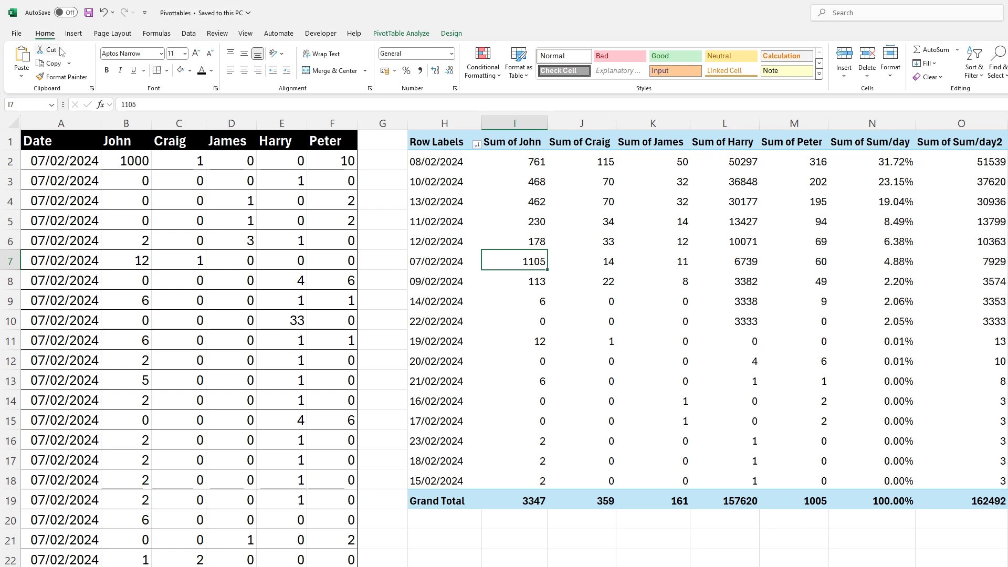
pyautogui.click(167, 70)
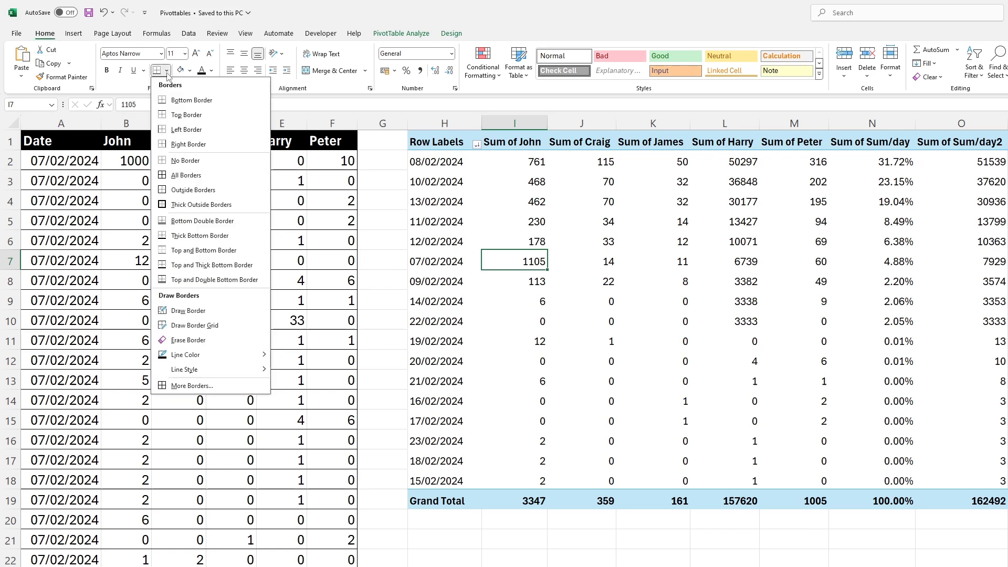
pyautogui.click(167, 221)
pyautogui.click(514, 421)
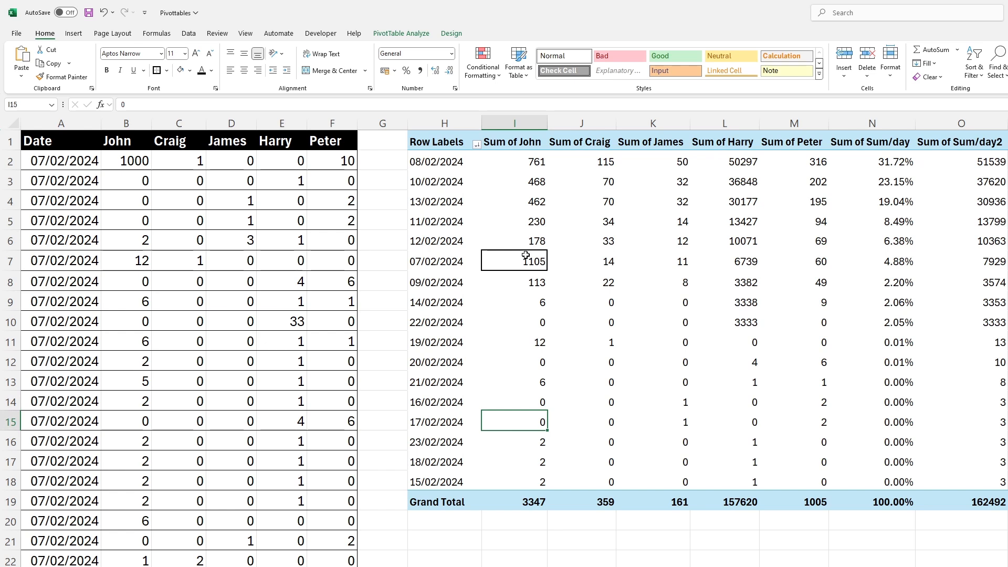
pyautogui.press('Right')
pyautogui.press('Up')
pyautogui.press('Up')
pyautogui.press('Up')
pyautogui.press('Up')
pyautogui.press('Up')
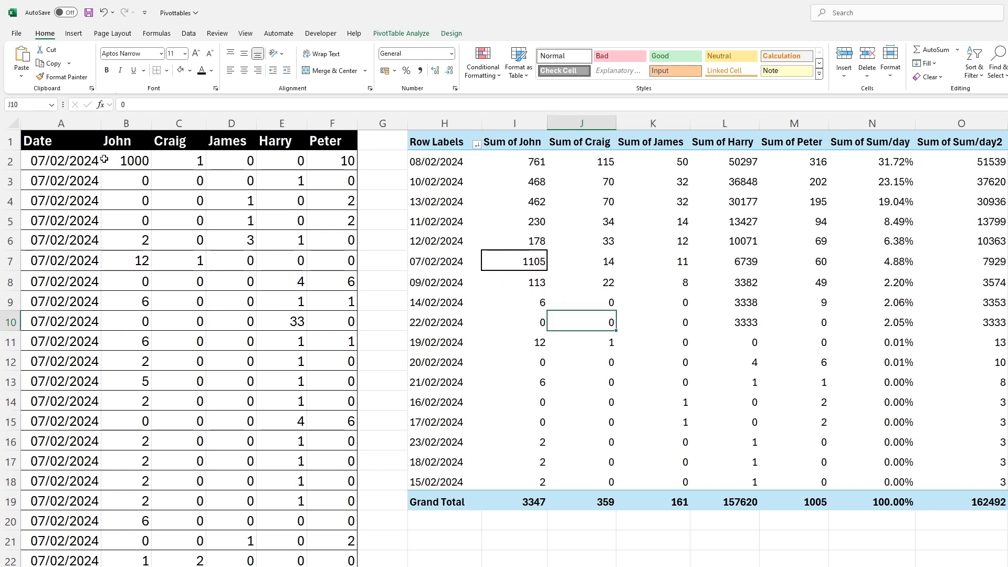
# - Change the source table value in cell B2 to 1
pyautogui.click(122, 163)
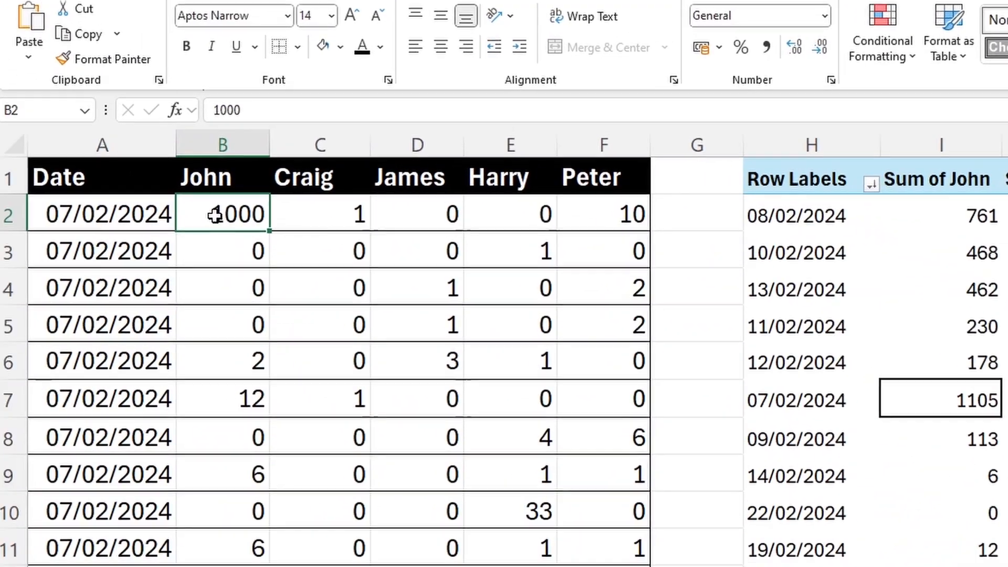
pyautogui.doubleClick(218, 217)
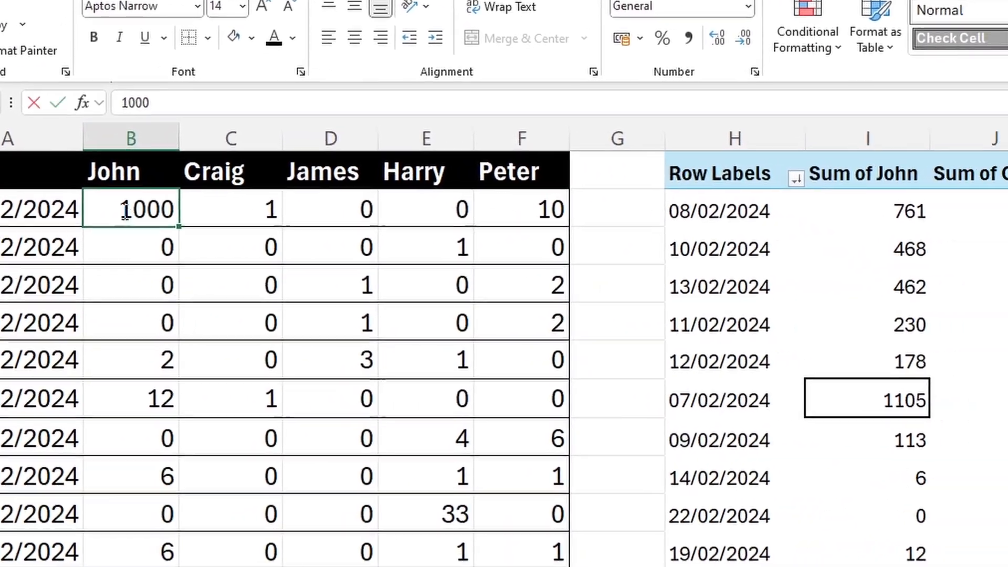
pyautogui.press('BackSpace')
pyautogui.press('BackSpace')
pyautogui.press('BackSpace')
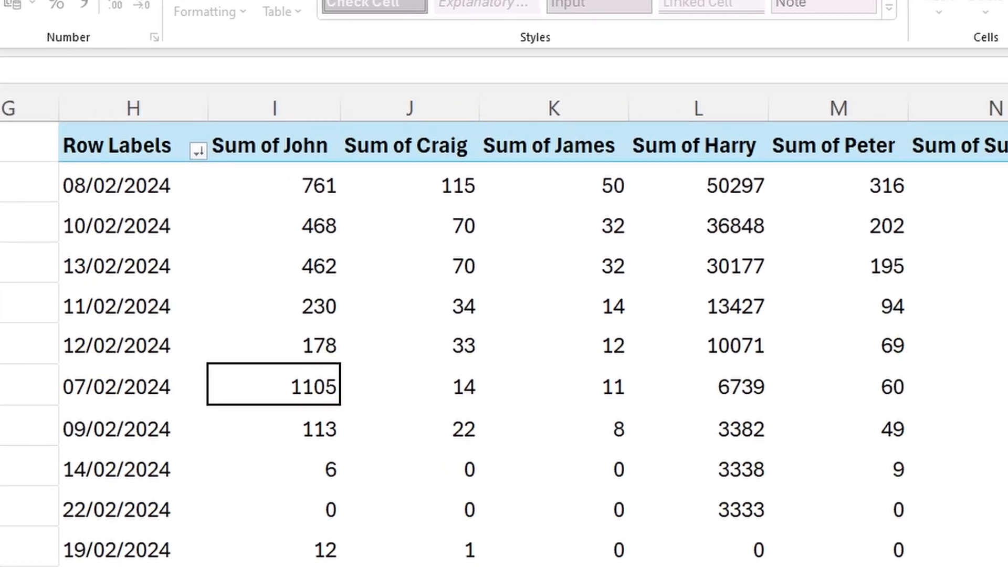
pyautogui.press('Return')
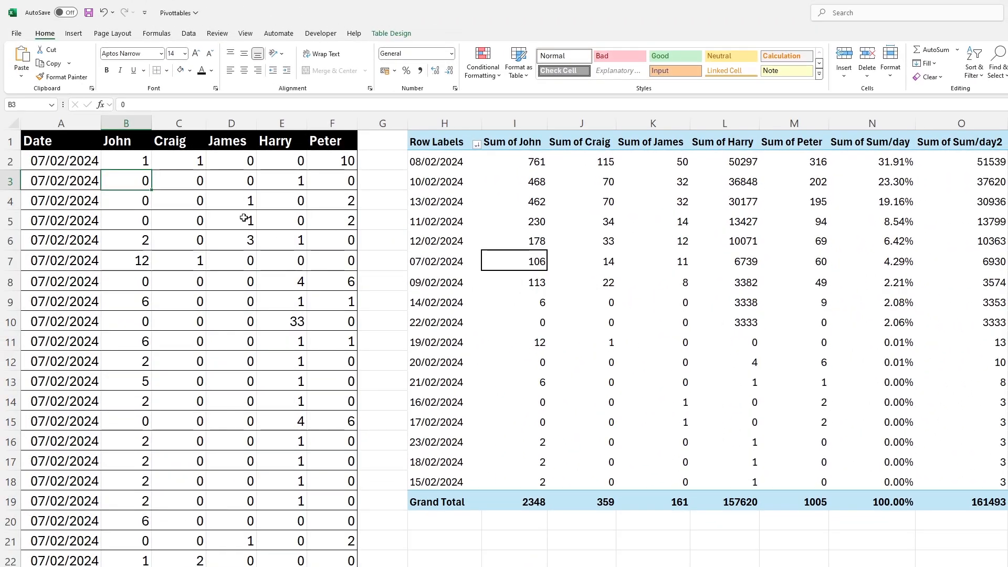
# - Set the source table value in cell C2 to 1000 and check the matching 07/02/2024 total in PivotTable cell J7
pyautogui.click(190, 162)
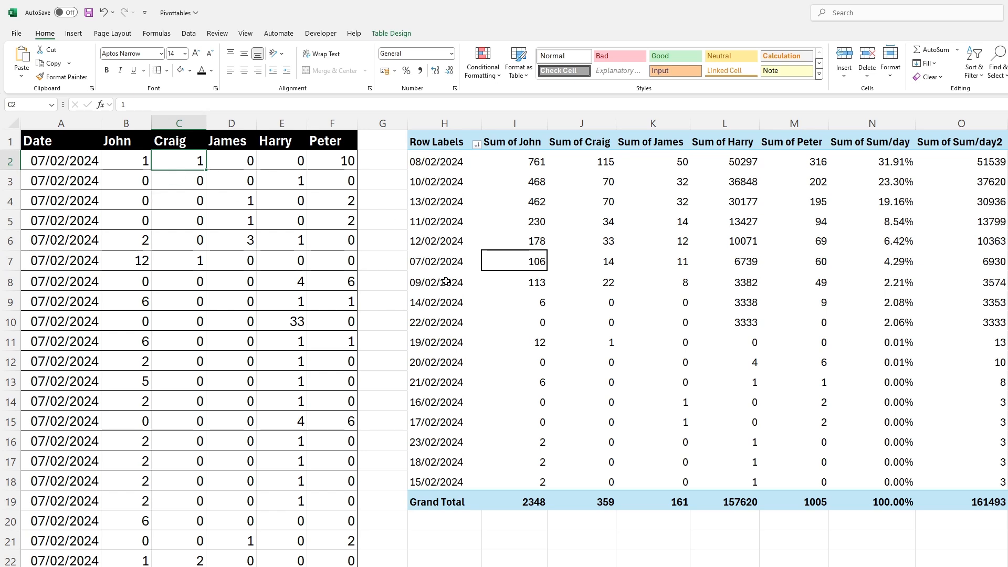
pyautogui.click(612, 263)
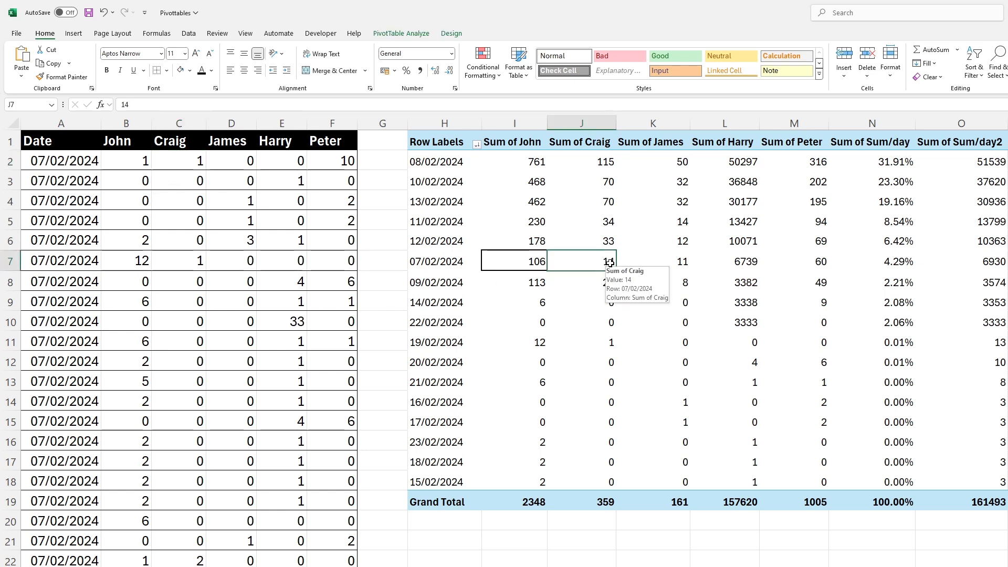
pyautogui.click(197, 157)
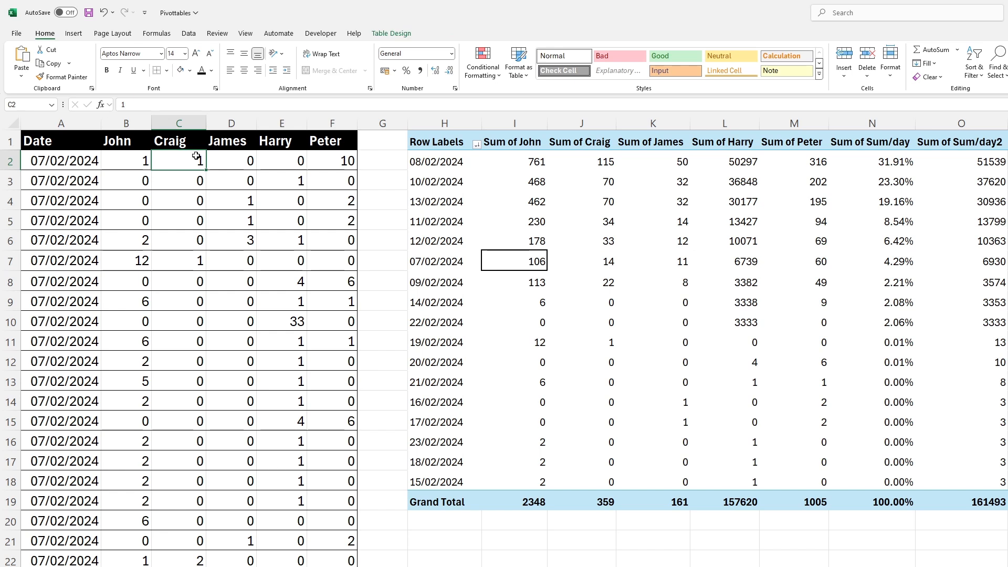
pyautogui.write('1000')
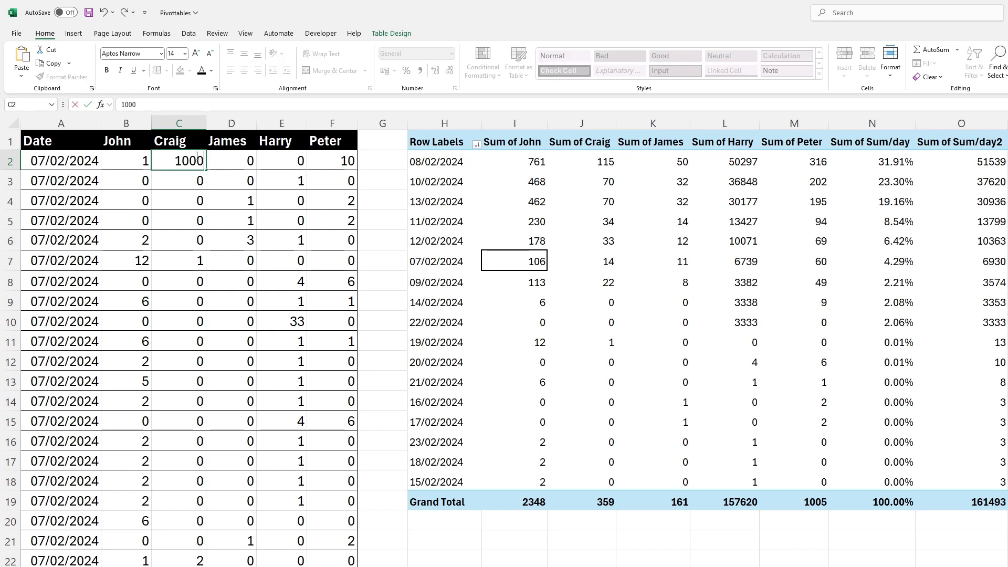
pyautogui.press('Return')
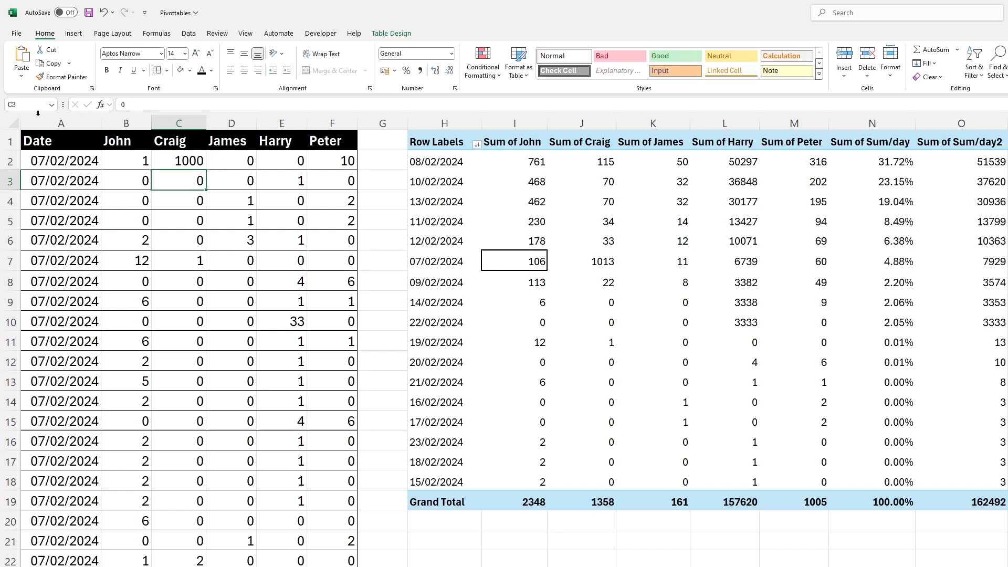
pyautogui.click(592, 266)
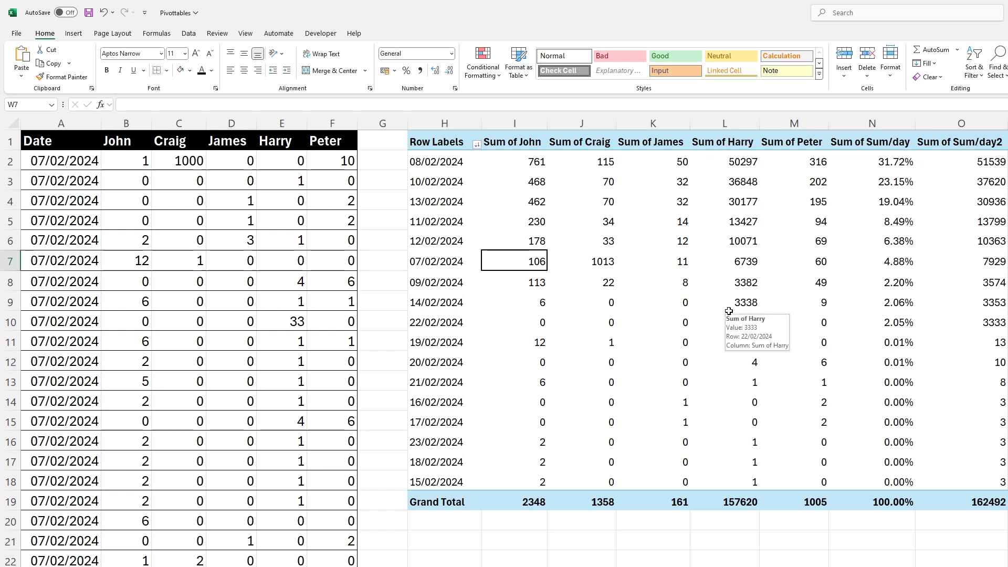
pyautogui.moveTo(610, 268)
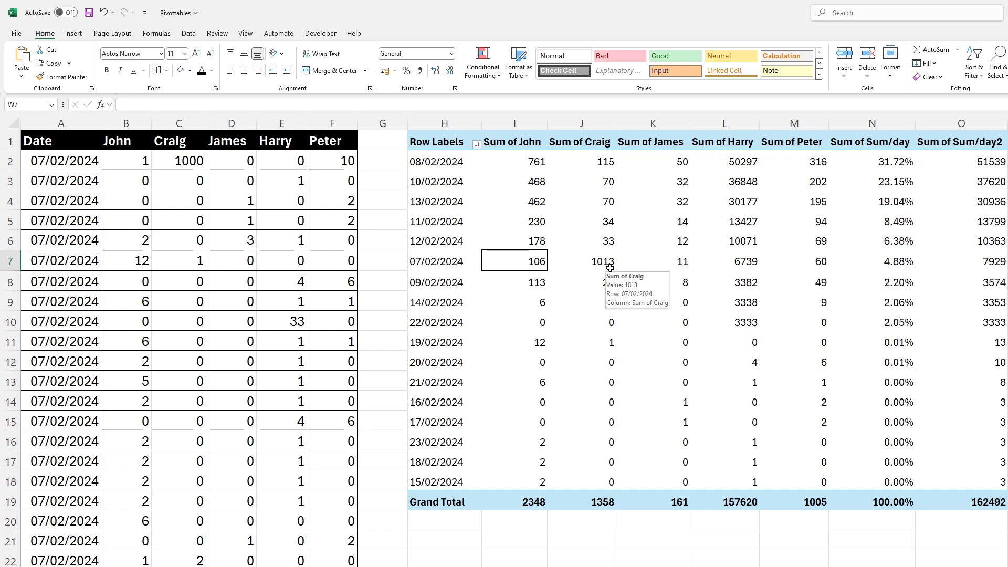